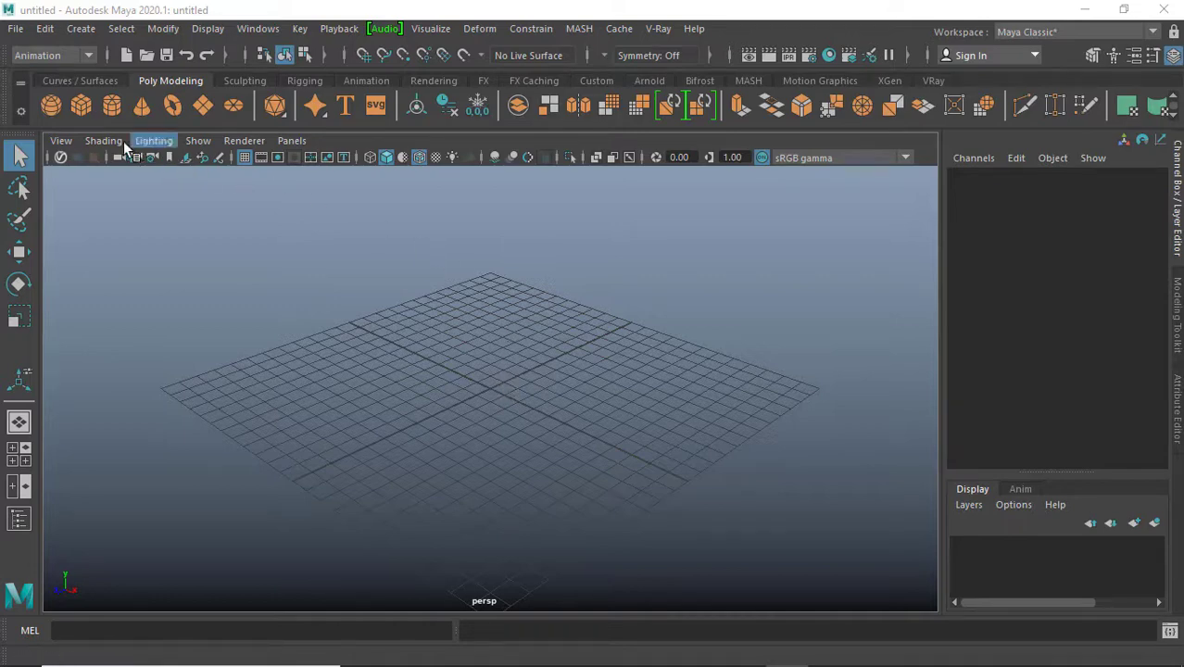
Create the default polygon cube pCube1 at the origin and zoom the view in on it.
{"action": "left_click", "coordinate": [79, 110]}
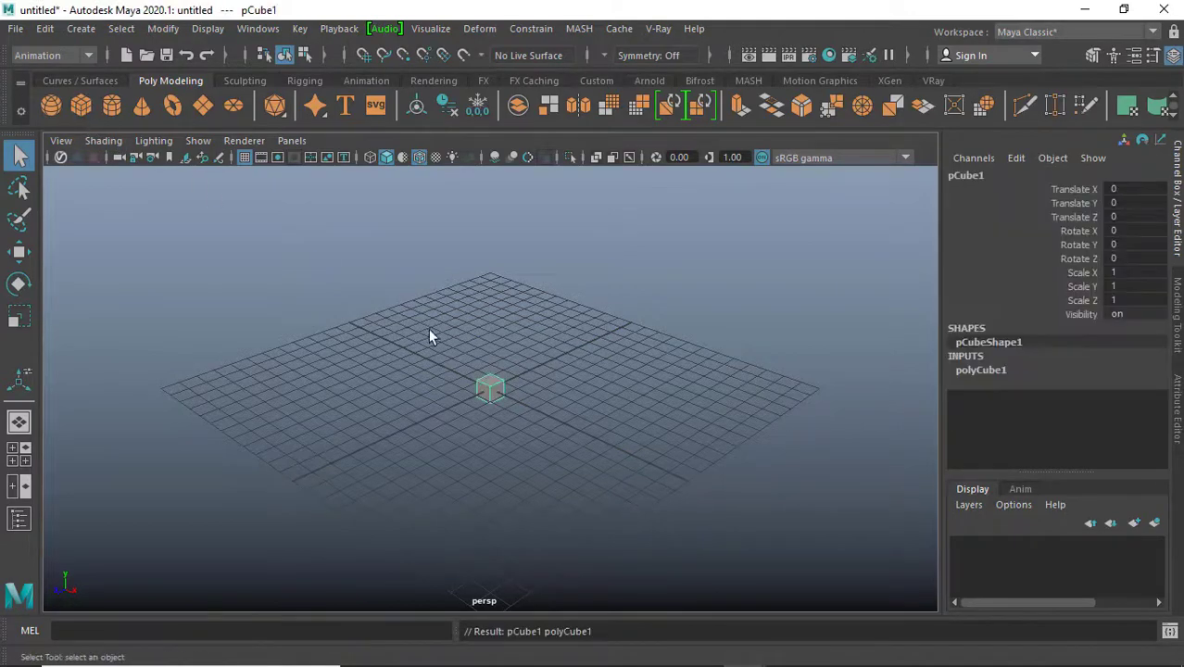
{"action": "right_click_drag", "start_coordinate": [516, 391], "coordinate": [774, 422], "text": "alt"}
{"action": "left_click_drag", "start_coordinate": [775, 422], "coordinate": [619, 421], "text": "alt"}
{"action": "right_click_drag", "start_coordinate": [618, 421], "coordinate": [807, 424], "text": "alt"}
{"action": "left_click_drag", "start_coordinate": [806, 423], "coordinate": [687, 422], "text": "alt"}
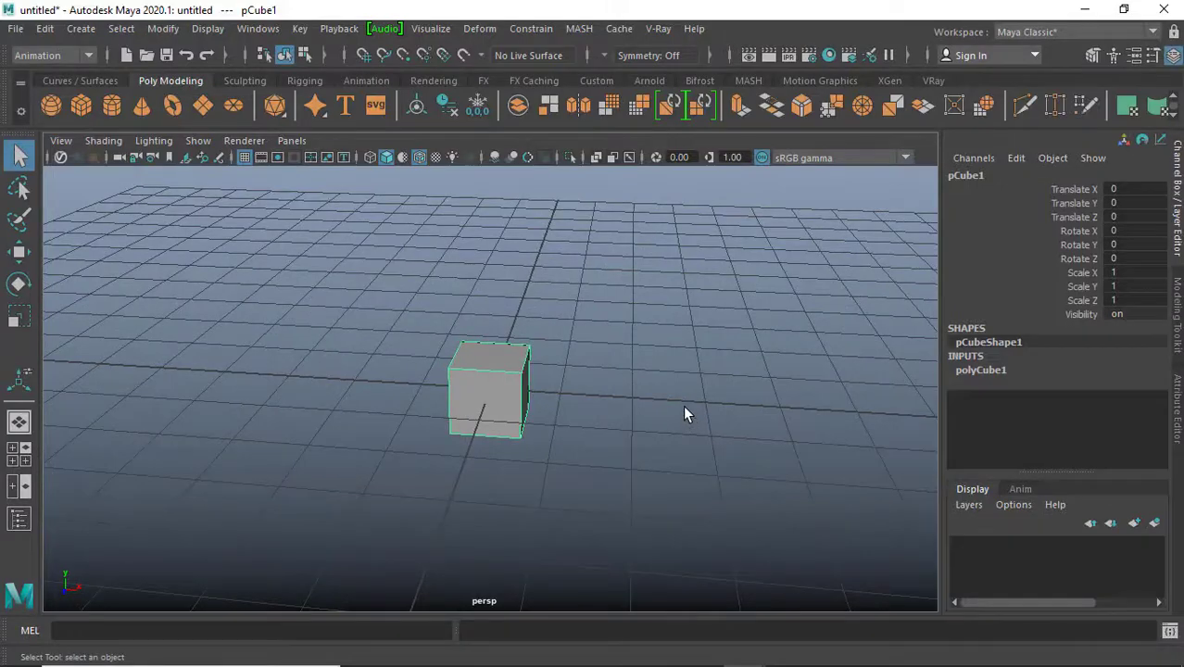
{"action": "mouse_move", "coordinate": [486, 388]}
{"action": "left_mouse_down", "text": "alt"}
{"action": "mouse_move", "coordinate": [486, 375]}
{"action": "mouse_move", "coordinate": [494, 396]}
{"action": "mouse_move", "coordinate": [463, 391]}
{"action": "mouse_move", "coordinate": [475, 383]}
{"action": "left_mouse_up", "text": "alt"}
In face mode, extrude the cube's right face outward by 0.677 units.
{"action": "right_click", "coordinate": [520, 384]}
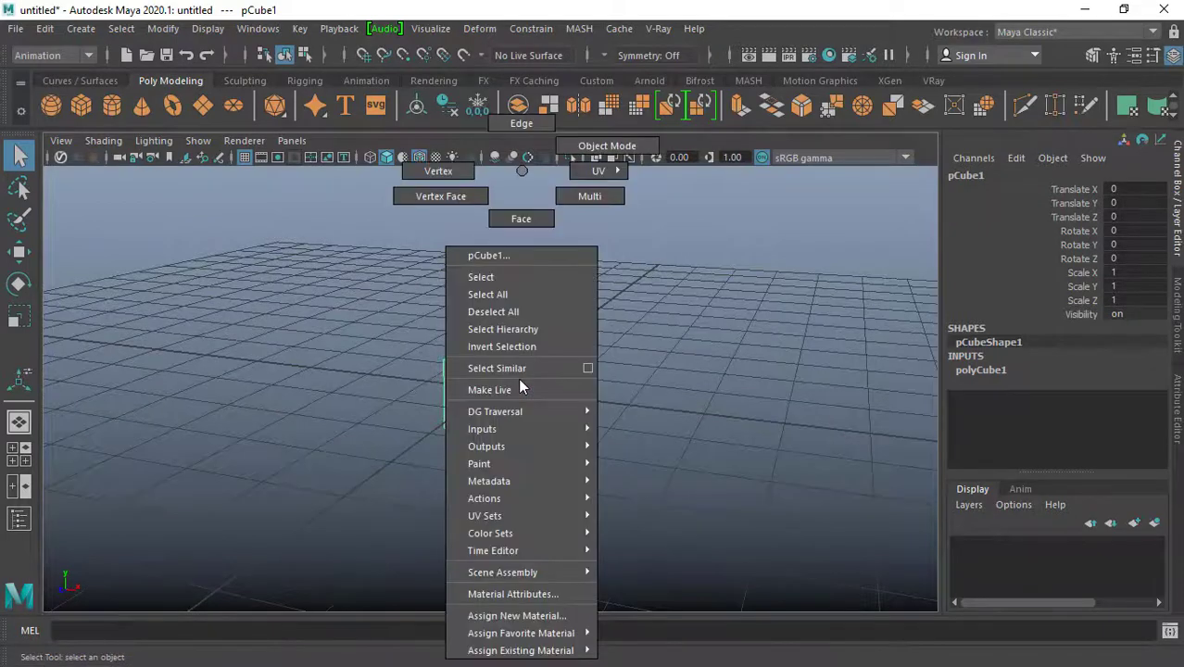
{"action": "right_click_drag", "start_coordinate": [507, 219], "coordinate": [508, 220]}
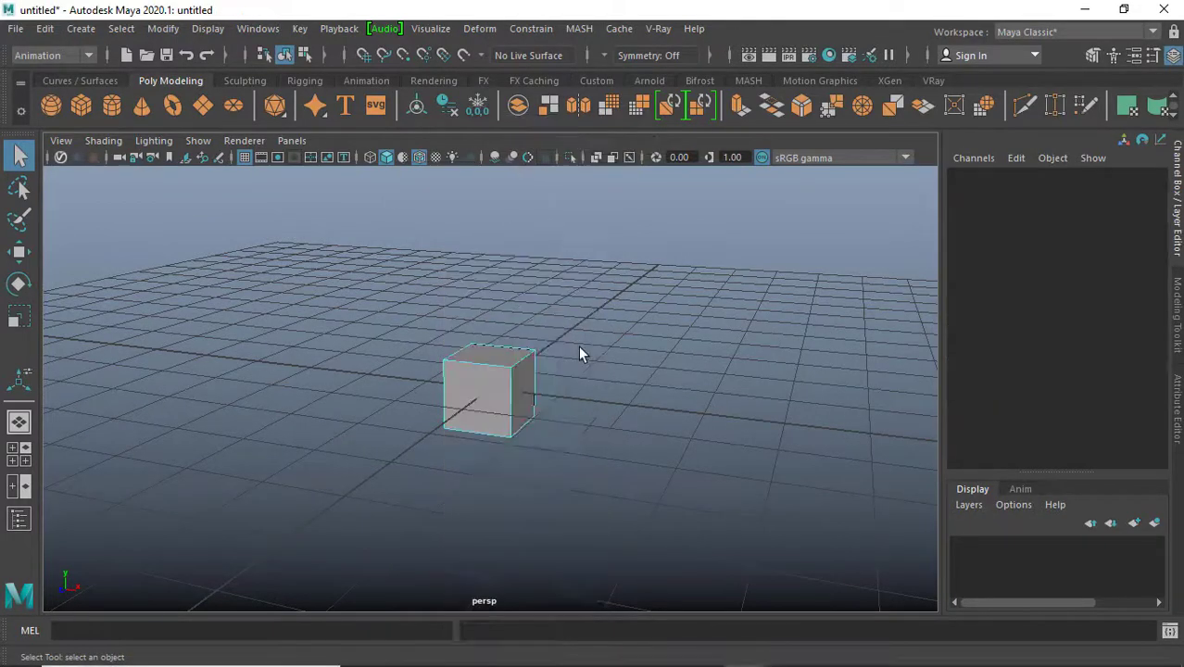
{"action": "left_click", "coordinate": [522, 402]}
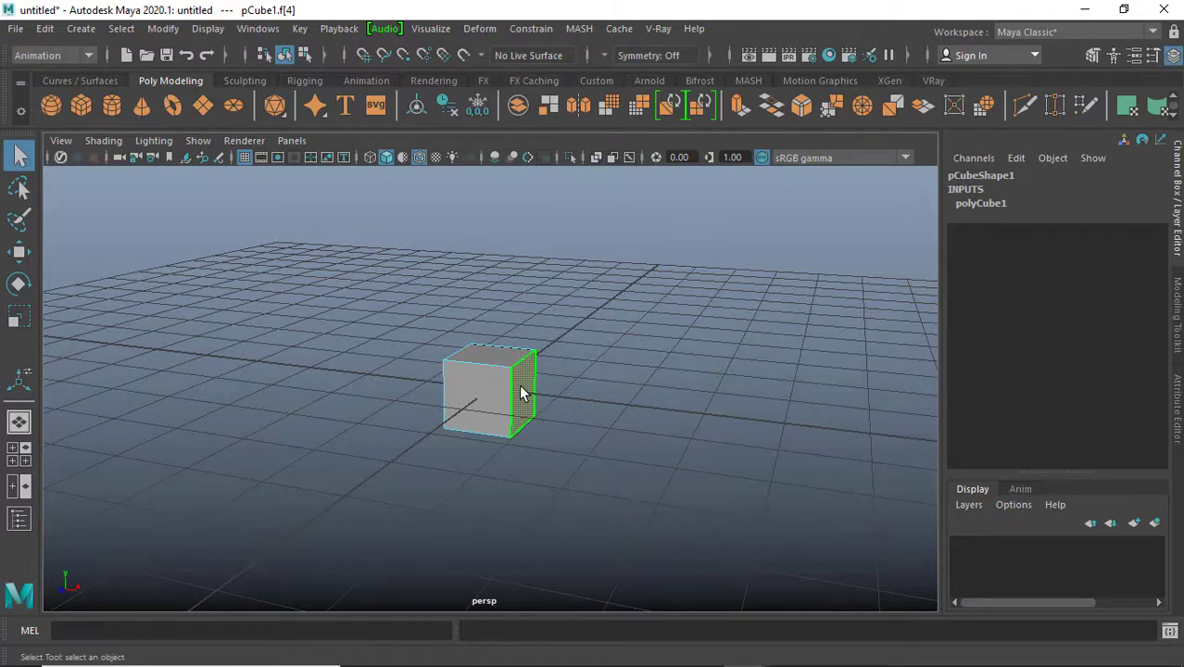
{"action": "key", "text": "ctrl+e"}
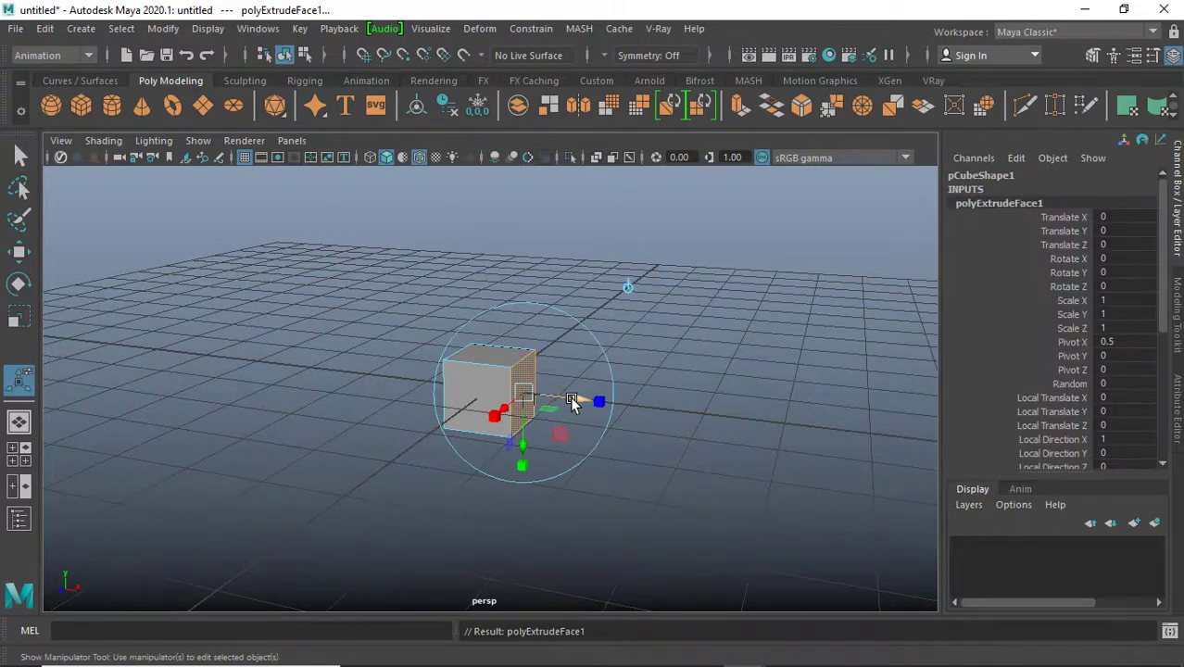
{"action": "left_click_drag", "start_coordinate": [572, 401], "coordinate": [625, 413]}
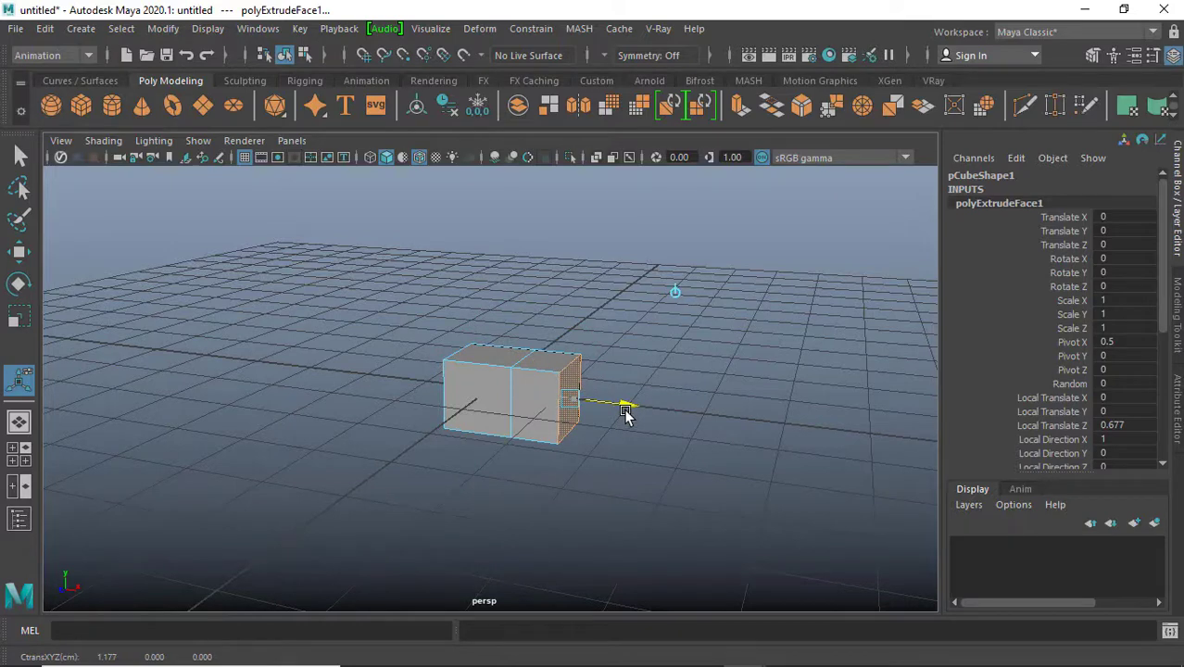
Select the top and bottom faces of the extruded section.
{"action": "mouse_move", "coordinate": [642, 382]}
{"action": "left_mouse_down", "text": "alt"}
{"action": "mouse_move", "coordinate": [672, 376]}
{"action": "mouse_move", "coordinate": [556, 362]}
{"action": "left_mouse_up", "text": "alt"}
{"action": "left_click", "coordinate": [550, 357]}
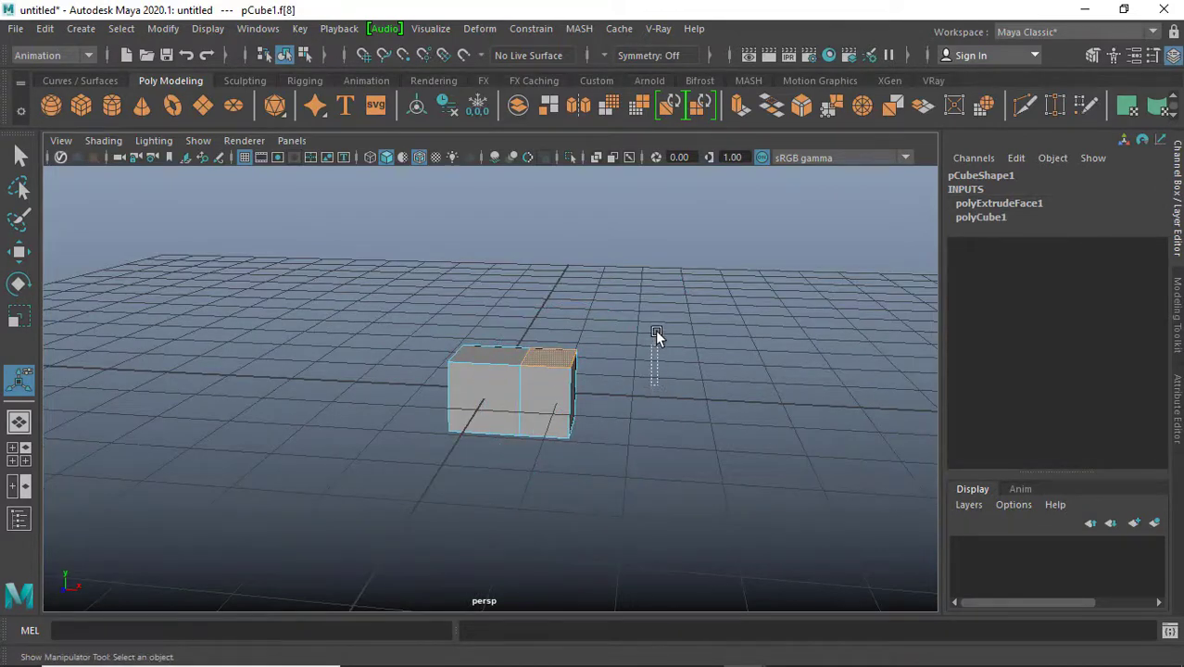
{"action": "mouse_move", "coordinate": [622, 397]}
{"action": "left_mouse_down", "text": "alt"}
{"action": "mouse_move", "coordinate": [632, 333]}
{"action": "mouse_move", "coordinate": [649, 425]}
{"action": "left_mouse_up", "text": "alt"}
{"action": "left_click", "coordinate": [564, 427]}
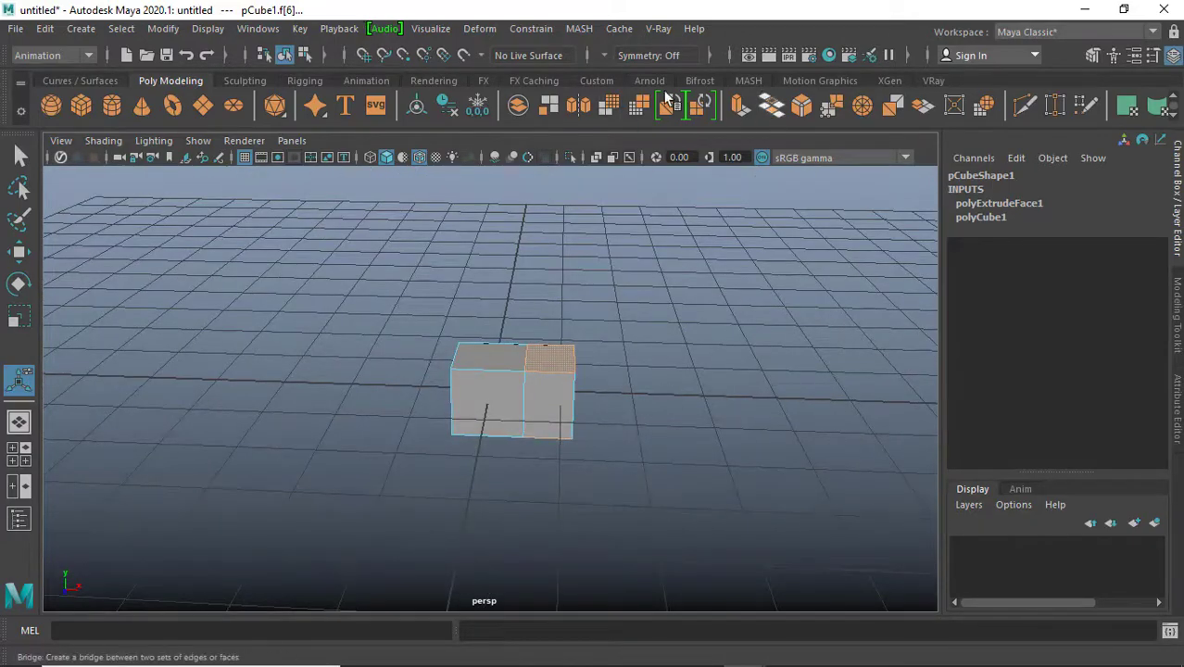
Extrude the top and bottom faces 1.252 units into a tall vertical column.
{"action": "left_click", "coordinate": [738, 109]}
{"action": "left_click_drag", "start_coordinate": [649, 363], "coordinate": [651, 306], "text": "alt"}
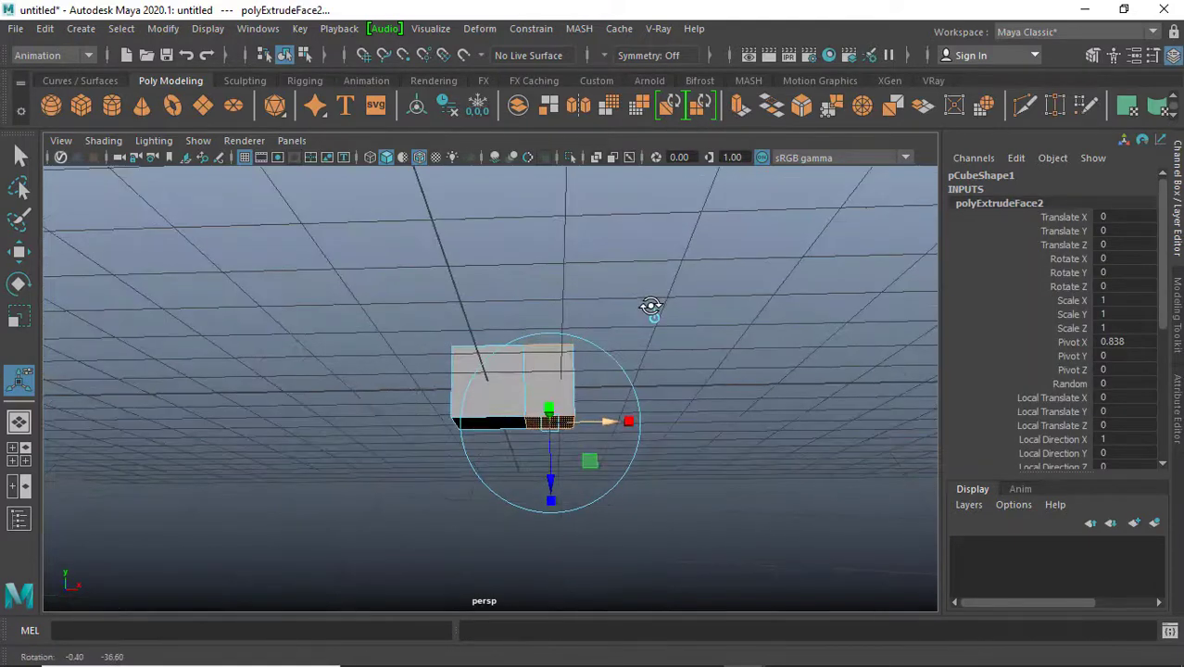
{"action": "mouse_move", "coordinate": [563, 475]}
{"action": "left_mouse_down"}
{"action": "mouse_move", "coordinate": [563, 578]}
{"action": "mouse_move", "coordinate": [563, 567]}
{"action": "left_mouse_up"}
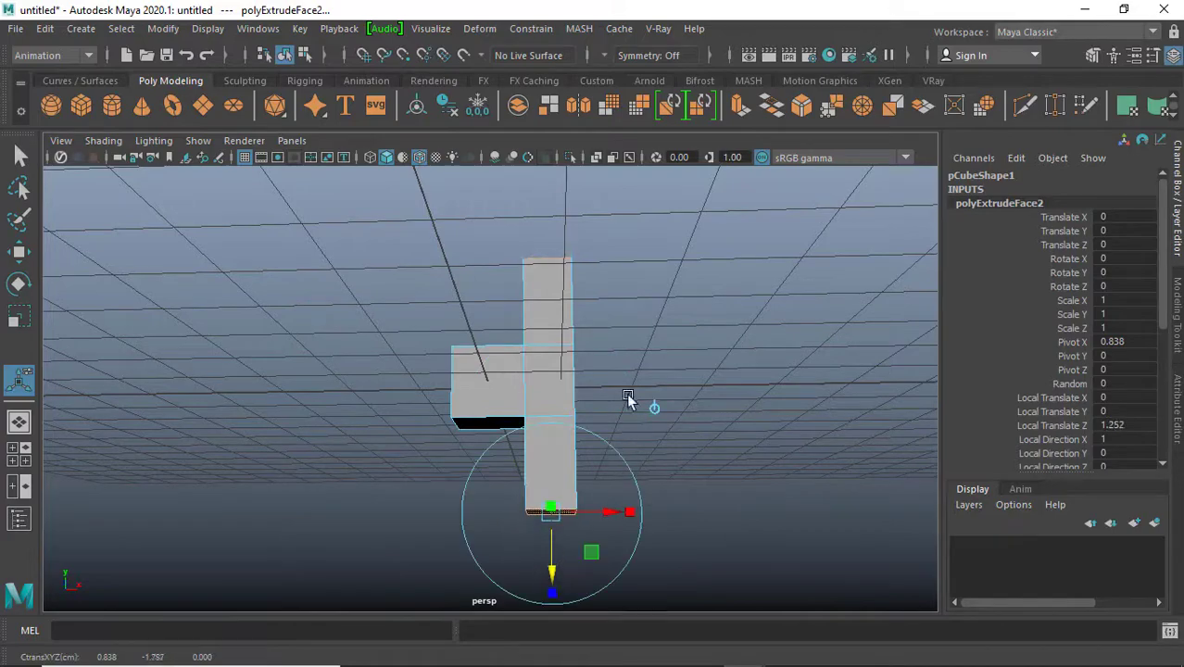
{"action": "mouse_move", "coordinate": [630, 334]}
{"action": "left_mouse_down", "text": "alt"}
{"action": "mouse_move", "coordinate": [536, 344]}
{"action": "mouse_move", "coordinate": [593, 397]}
{"action": "mouse_move", "coordinate": [606, 375]}
{"action": "left_mouse_up", "text": "alt"}
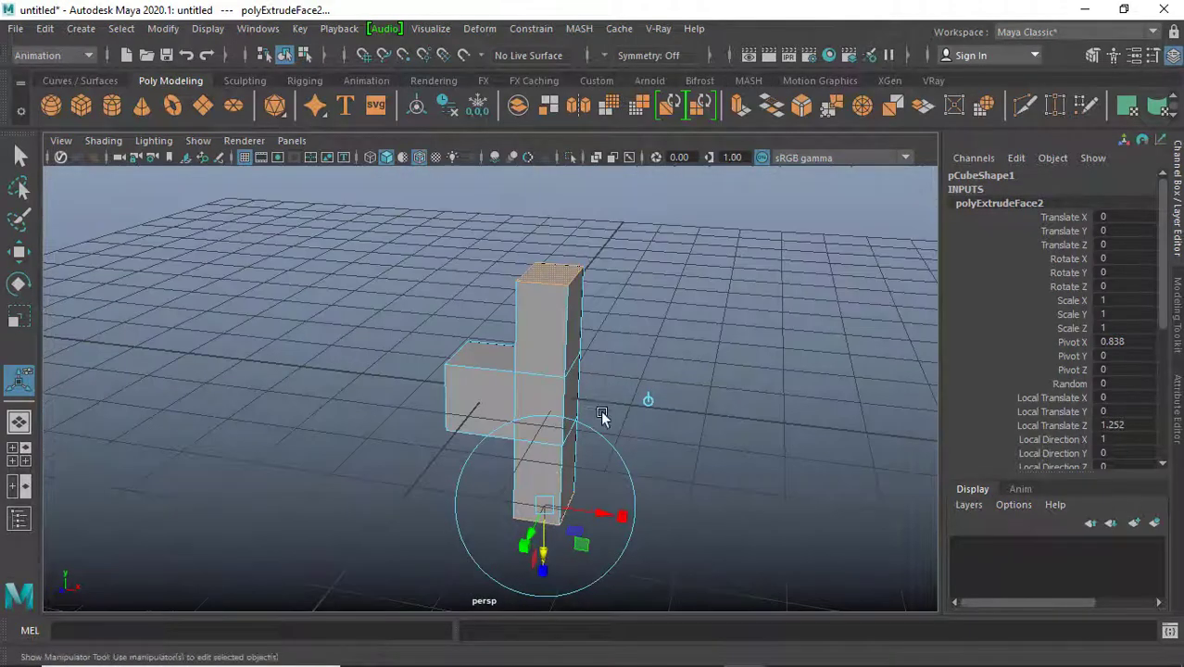
Extrude the column ends a further 0.646 units and select the bottom end face.
{"action": "key", "text": "ctrl+e"}
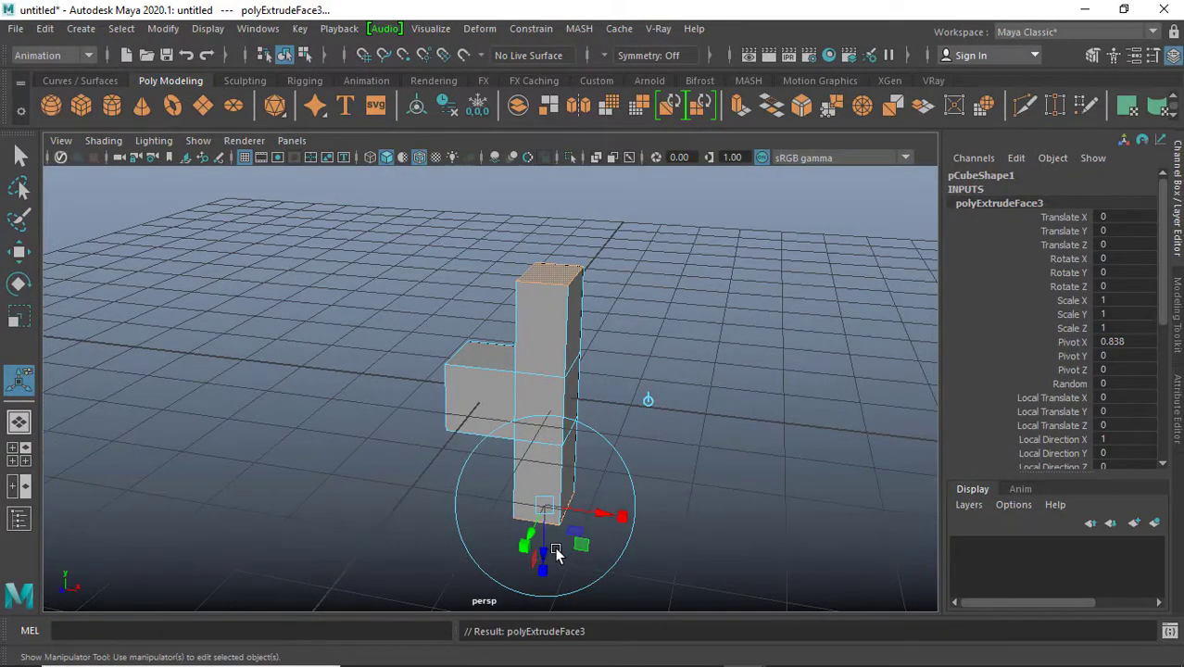
{"action": "left_click_drag", "start_coordinate": [544, 549], "coordinate": [556, 600]}
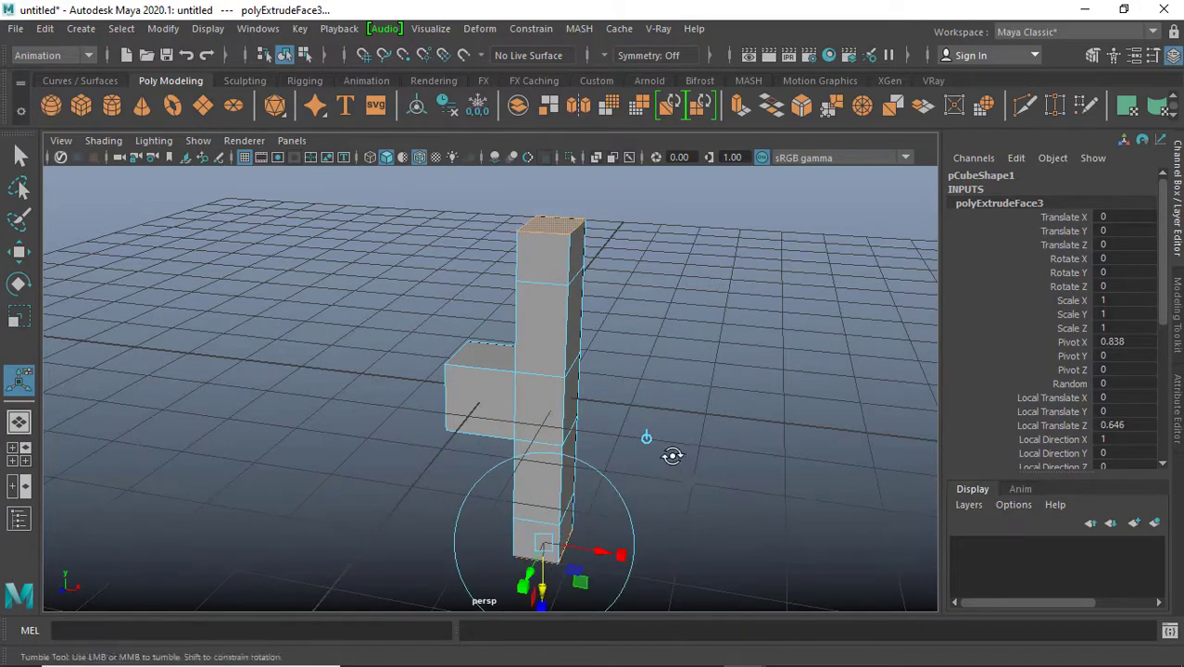
{"action": "left_click_drag", "start_coordinate": [672, 456], "coordinate": [629, 470], "text": "alt"}
{"action": "left_click", "coordinate": [544, 547]}
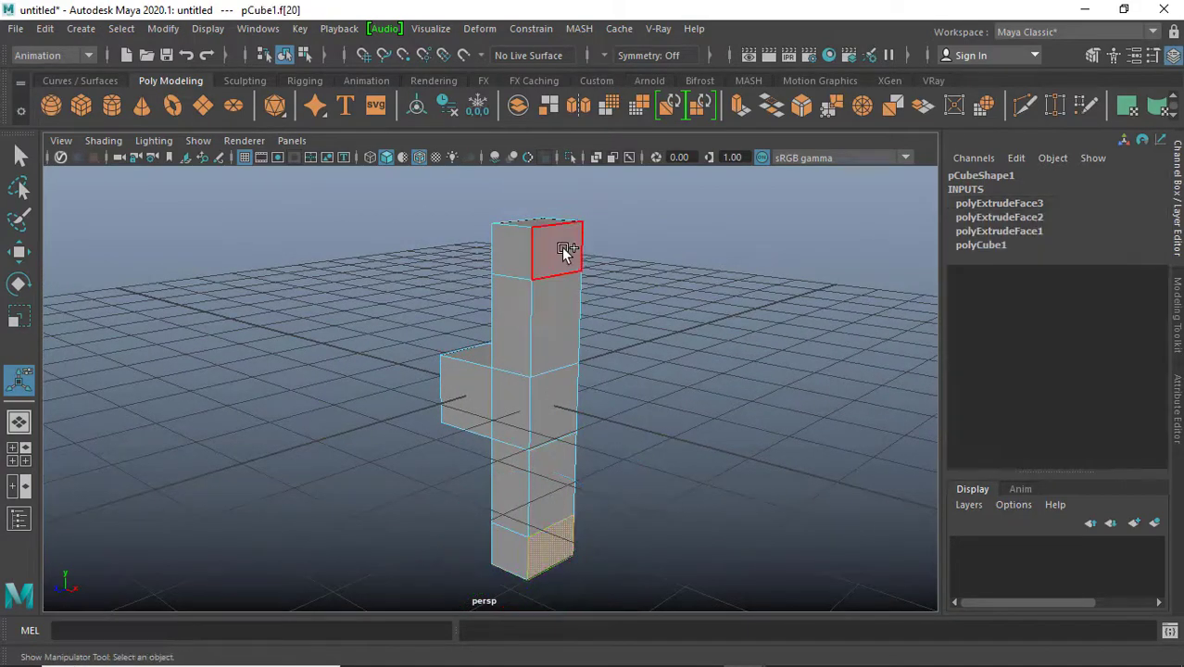
{"action": "left_click_drag", "start_coordinate": [634, 335], "coordinate": [700, 341], "text": "alt"}
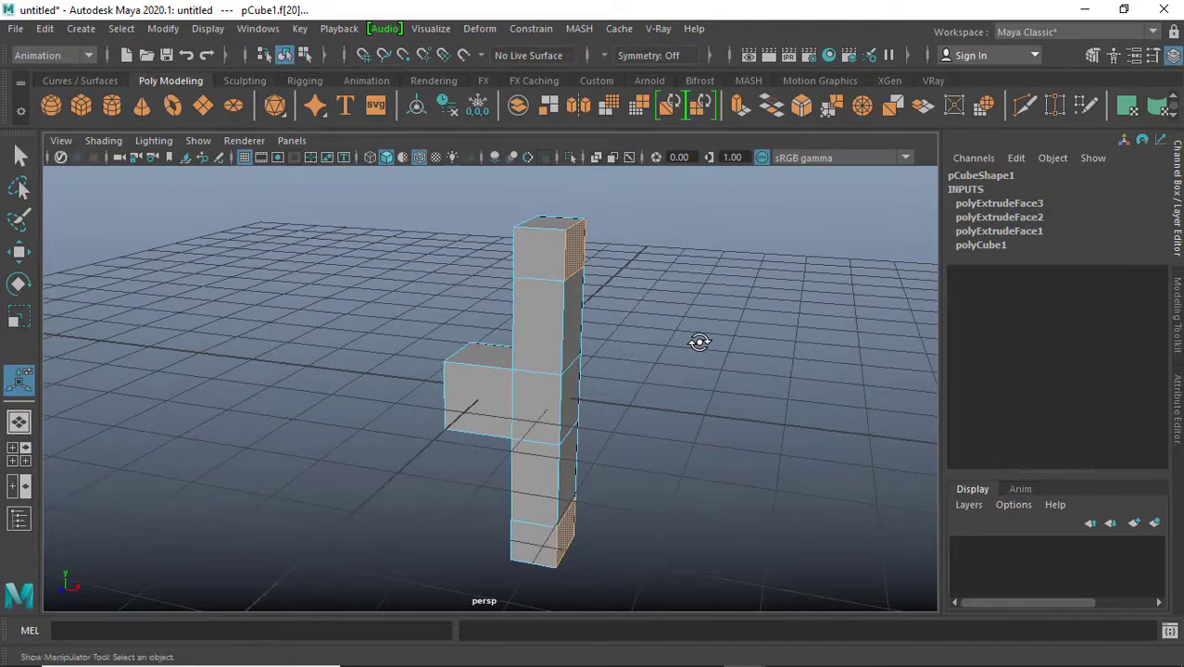
Extrude both column end faces sideways to start the top and bottom arms.
{"action": "key", "text": "ctrl+e"}
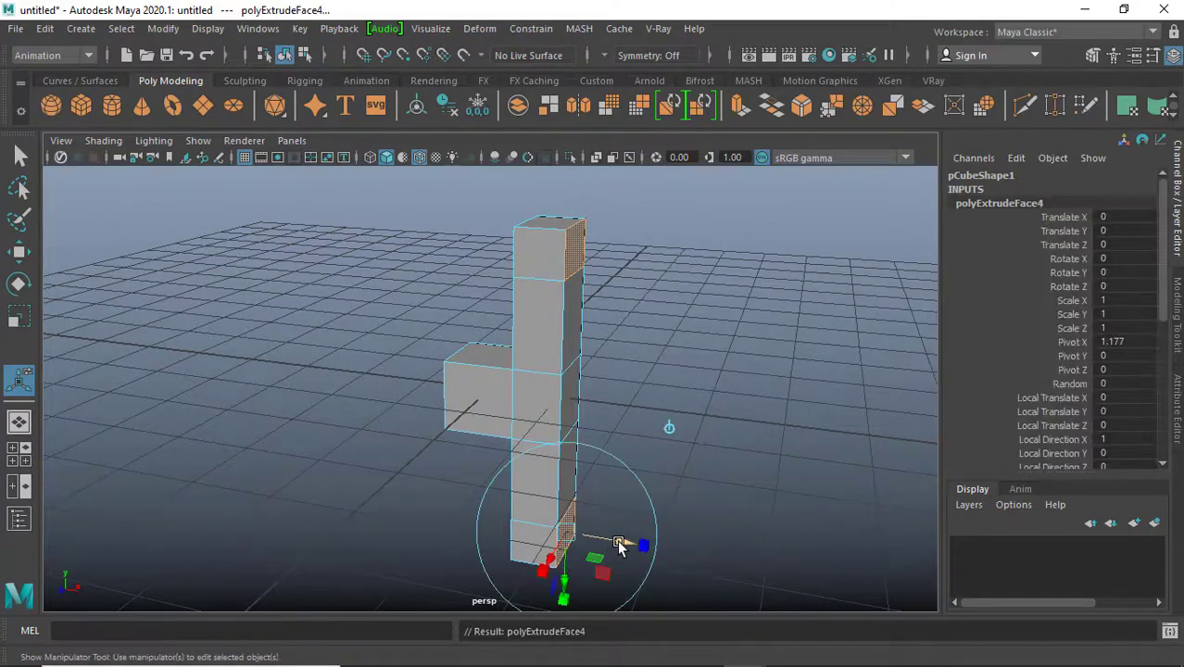
{"action": "mouse_move", "coordinate": [638, 546]}
{"action": "left_mouse_down"}
{"action": "mouse_move", "coordinate": [709, 558]}
{"action": "mouse_move", "coordinate": [796, 357]}
{"action": "mouse_move", "coordinate": [608, 371]}
{"action": "mouse_move", "coordinate": [701, 371]}
{"action": "mouse_move", "coordinate": [722, 352]}
{"action": "left_mouse_up"}
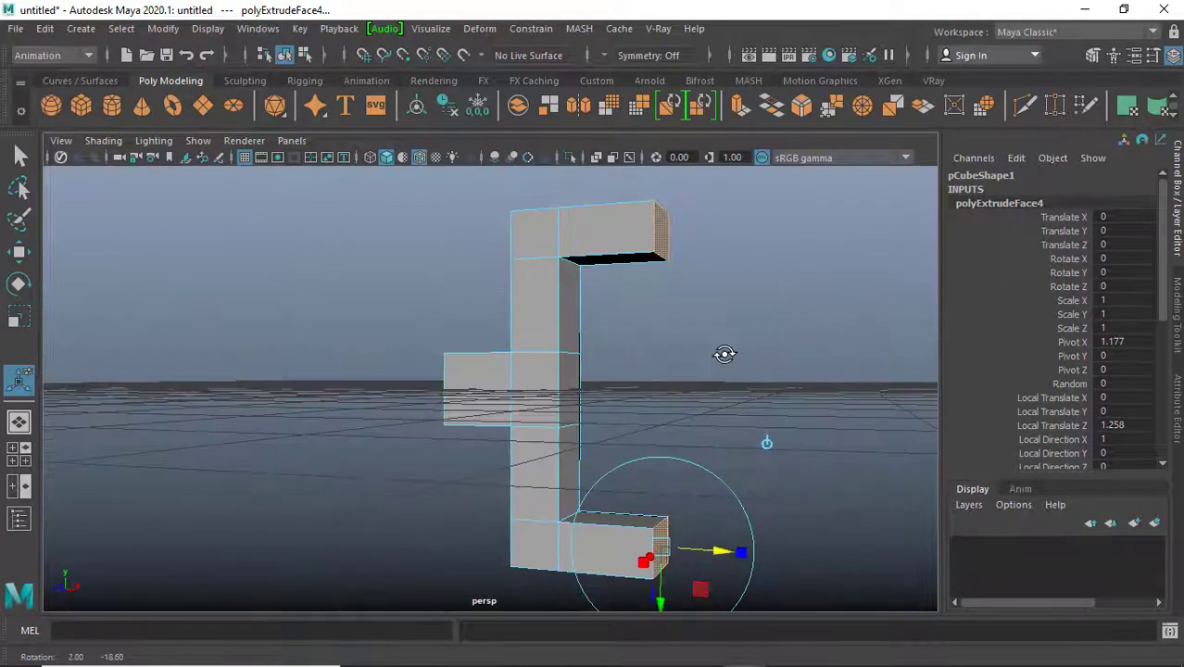
{"action": "mouse_move", "coordinate": [688, 485]}
{"action": "left_mouse_down", "text": "alt"}
{"action": "mouse_move", "coordinate": [746, 485]}
{"action": "mouse_move", "coordinate": [676, 423]}
{"action": "mouse_move", "coordinate": [609, 424]}
{"action": "left_mouse_up", "text": "alt"}
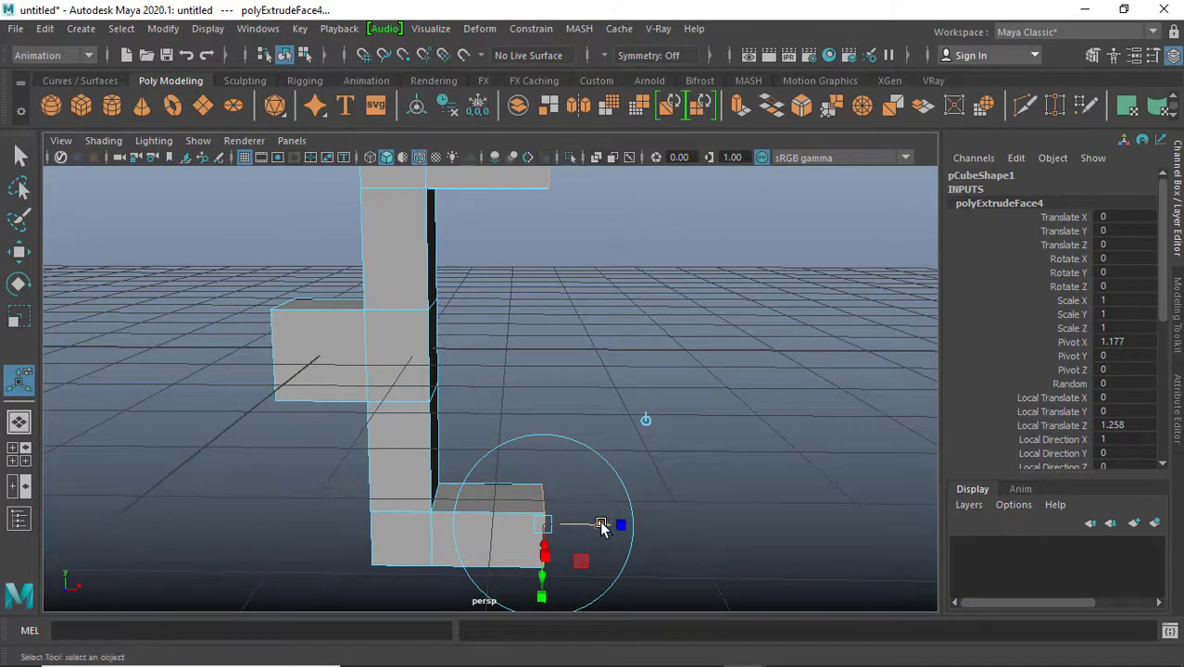
Extrude the arm ends again along X, then select the facing faces of both arm tips.
{"action": "key", "text": "ctrl+e"}
{"action": "left_click_drag", "start_coordinate": [601, 526], "coordinate": [646, 536]}
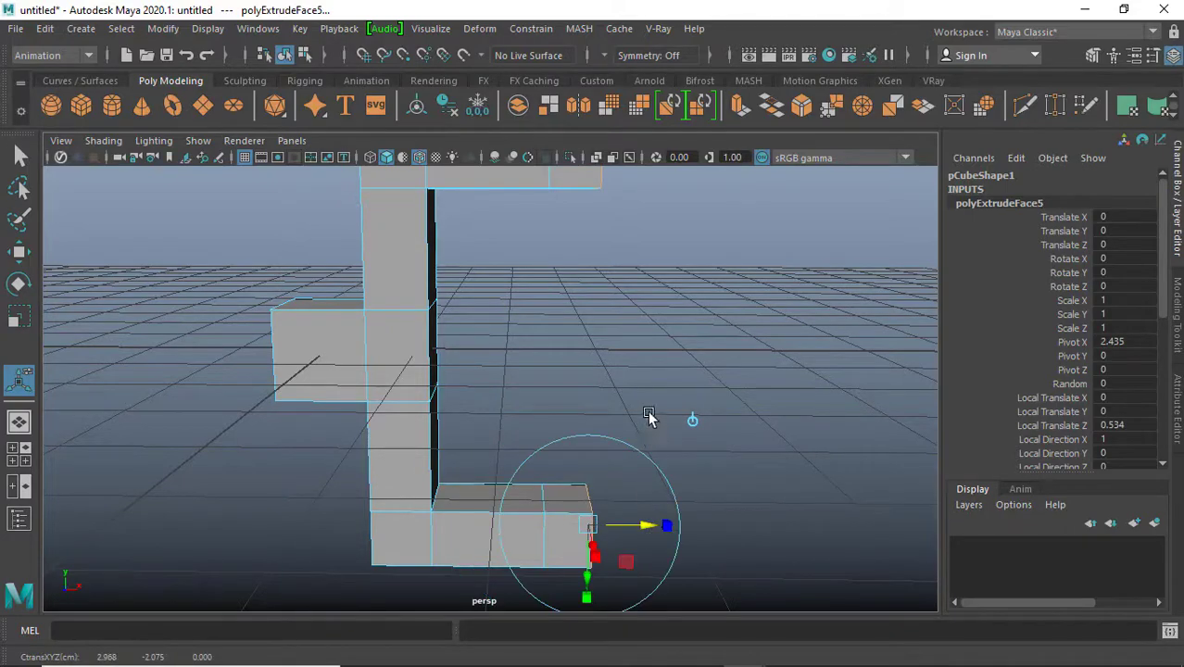
{"action": "mouse_move", "coordinate": [648, 416]}
{"action": "left_mouse_down", "text": "alt"}
{"action": "mouse_move", "coordinate": [647, 376]}
{"action": "mouse_move", "coordinate": [630, 397]}
{"action": "mouse_move", "coordinate": [642, 391]}
{"action": "left_mouse_up", "text": "alt"}
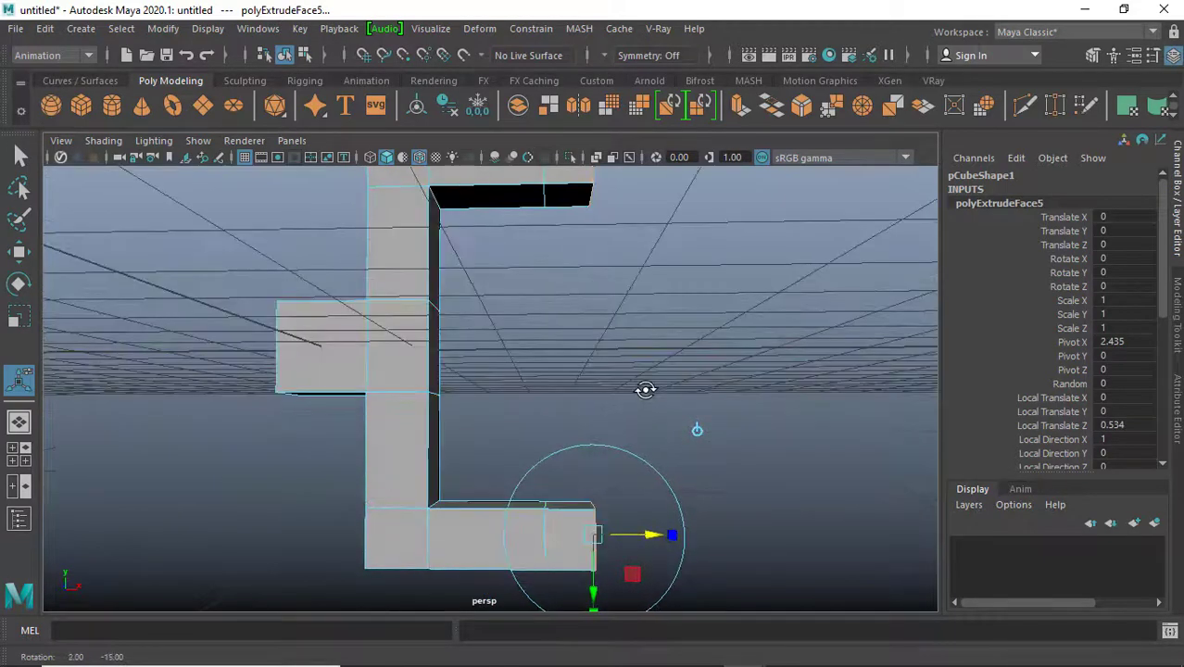
{"action": "left_click", "coordinate": [563, 503]}
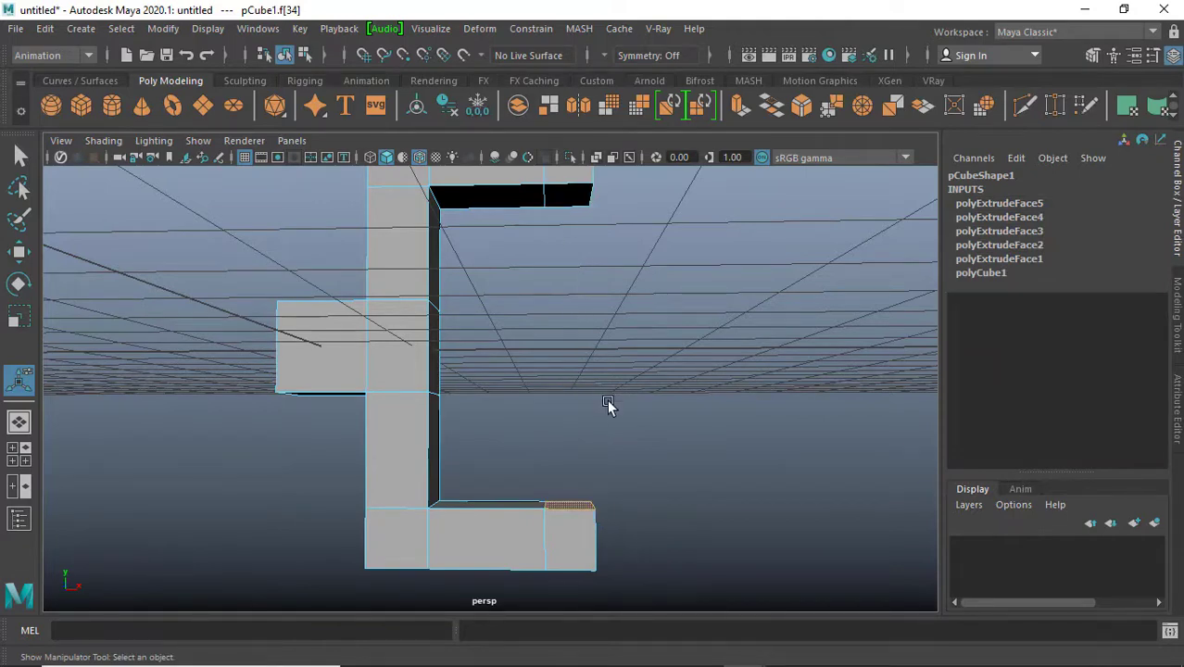
{"action": "left_click", "coordinate": [570, 202], "text": "shift"}
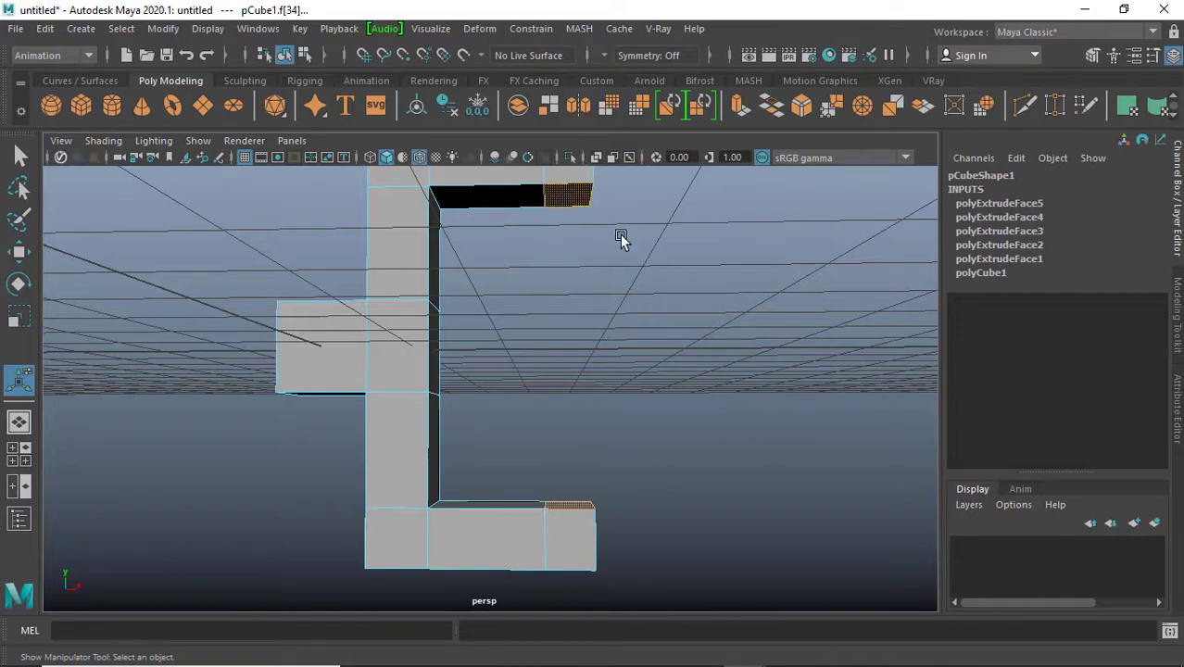
{"action": "mouse_move", "coordinate": [619, 258]}
{"action": "left_mouse_down", "text": "alt"}
{"action": "mouse_move", "coordinate": [599, 249]}
{"action": "mouse_move", "coordinate": [576, 339]}
{"action": "mouse_move", "coordinate": [611, 323]}
{"action": "left_mouse_up", "text": "alt"}
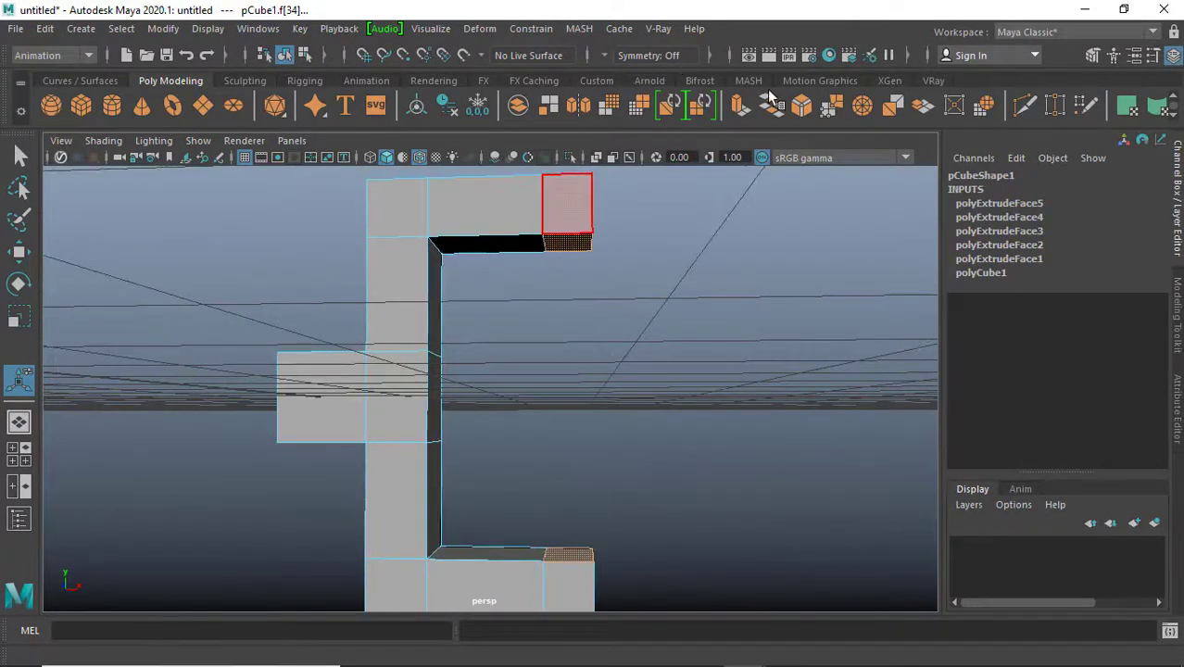
Extrude both arm-tip faces 1.702 units toward each other, leaving a narrow gap, then deselect.
{"action": "left_click", "coordinate": [741, 105]}
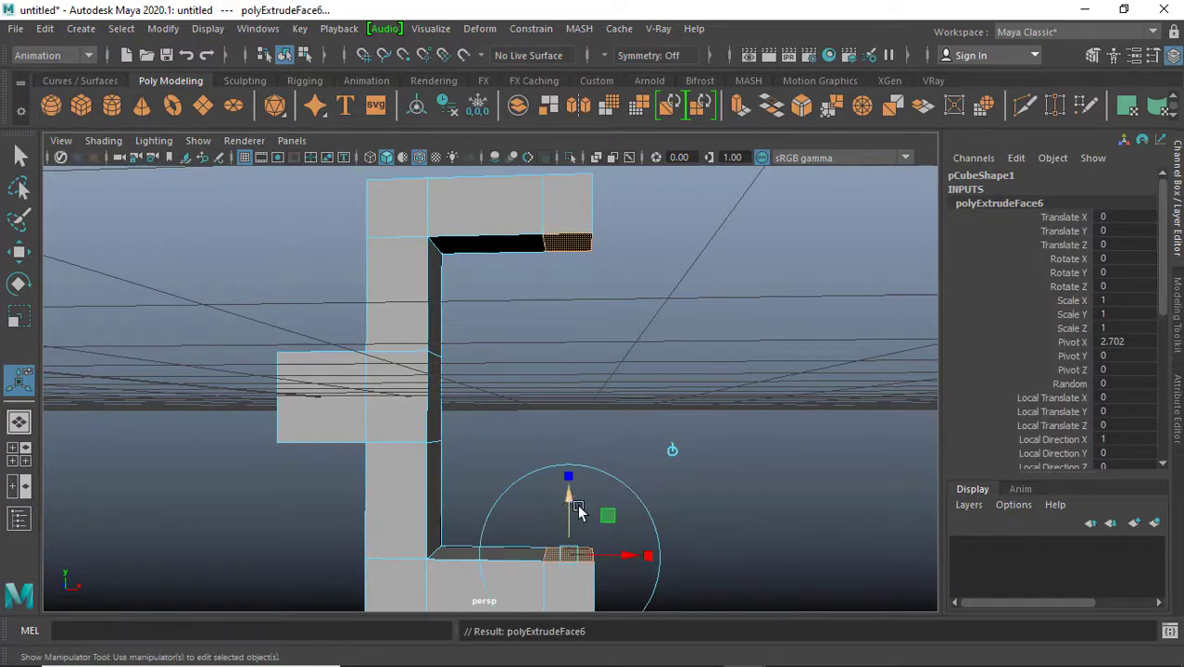
{"action": "mouse_move", "coordinate": [569, 488]}
{"action": "left_mouse_down"}
{"action": "mouse_move", "coordinate": [571, 362]}
{"action": "mouse_move", "coordinate": [586, 359]}
{"action": "left_mouse_up"}
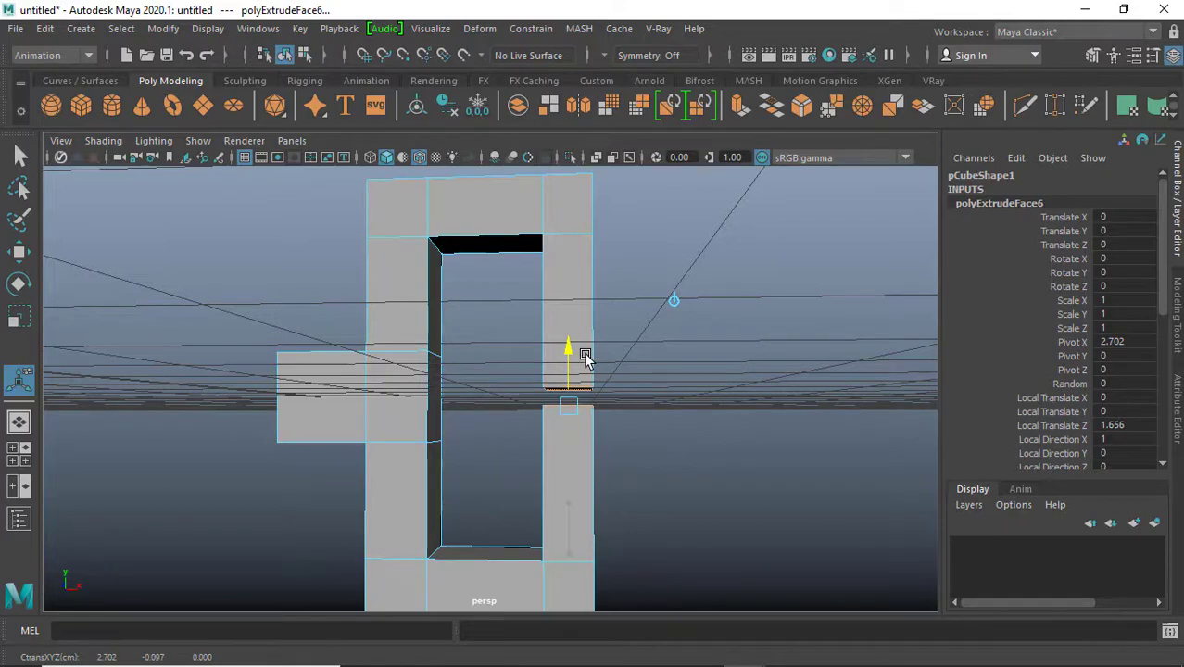
{"action": "mouse_move", "coordinate": [587, 410]}
{"action": "left_mouse_down", "text": "alt"}
{"action": "mouse_move", "coordinate": [719, 429]}
{"action": "mouse_move", "coordinate": [741, 452]}
{"action": "mouse_move", "coordinate": [719, 466]}
{"action": "mouse_move", "coordinate": [727, 449]}
{"action": "mouse_move", "coordinate": [645, 439]}
{"action": "mouse_move", "coordinate": [679, 410]}
{"action": "left_mouse_up", "text": "alt"}
{"action": "mouse_move", "coordinate": [586, 387]}
{"action": "left_mouse_down"}
{"action": "mouse_move", "coordinate": [590, 375]}
{"action": "mouse_move", "coordinate": [708, 391]}
{"action": "mouse_move", "coordinate": [709, 379]}
{"action": "left_mouse_up"}
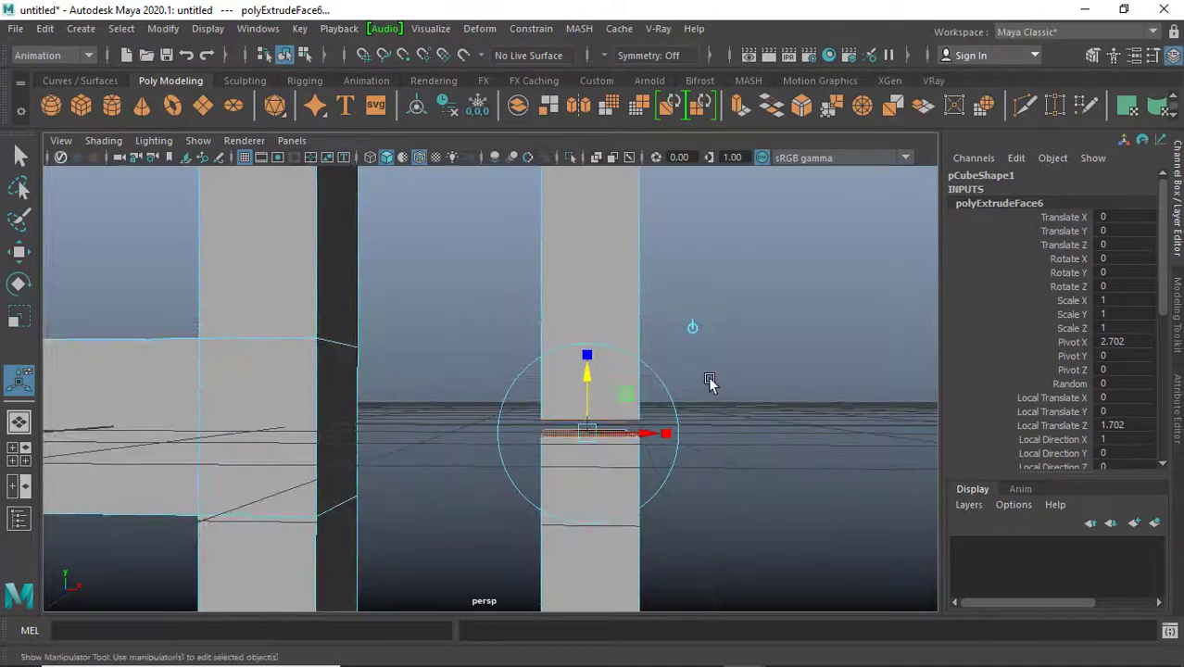
{"action": "left_click", "coordinate": [708, 378]}
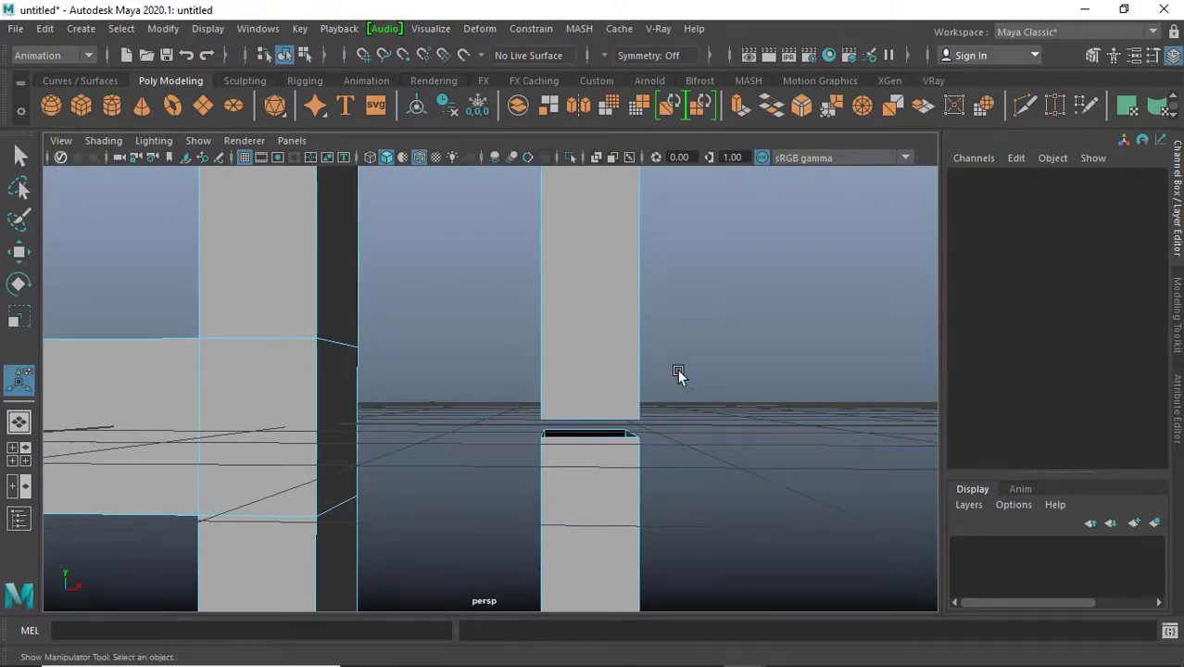
{"action": "mouse_move", "coordinate": [678, 374]}
{"action": "left_mouse_down", "text": "alt"}
{"action": "mouse_move", "coordinate": [817, 384]}
{"action": "mouse_move", "coordinate": [719, 372]}
{"action": "mouse_move", "coordinate": [716, 384]}
{"action": "mouse_move", "coordinate": [729, 382]}
{"action": "left_mouse_up", "text": "alt"}
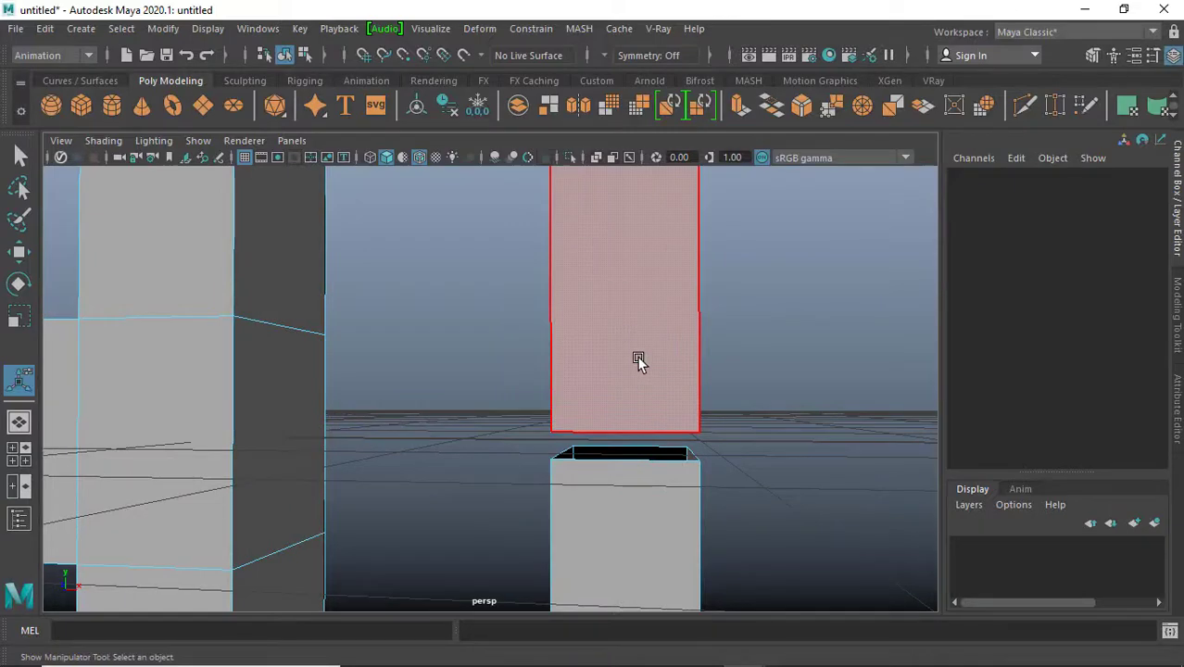
In vertex mode, select the vertices along the gap edge and move them down to close the gap.
{"action": "right_click_drag", "start_coordinate": [627, 170], "coordinate": [526, 175]}
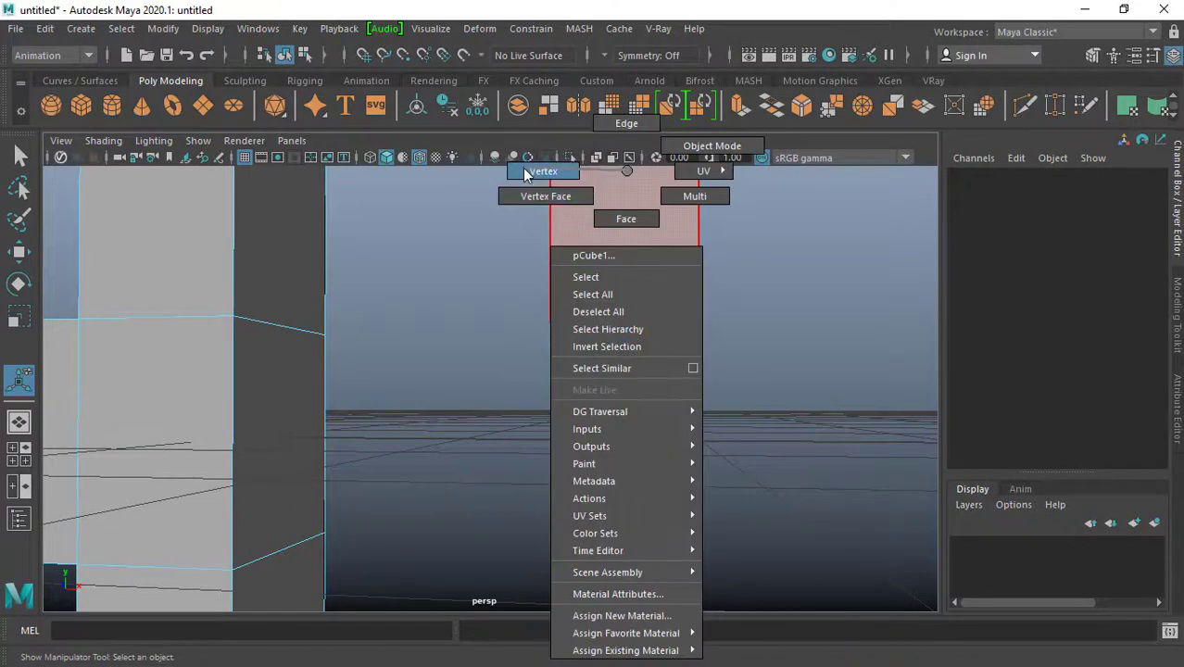
{"action": "mouse_move", "coordinate": [654, 402]}
{"action": "left_mouse_down", "text": "alt"}
{"action": "mouse_move", "coordinate": [593, 388]}
{"action": "mouse_move", "coordinate": [603, 405]}
{"action": "left_mouse_up", "text": "alt"}
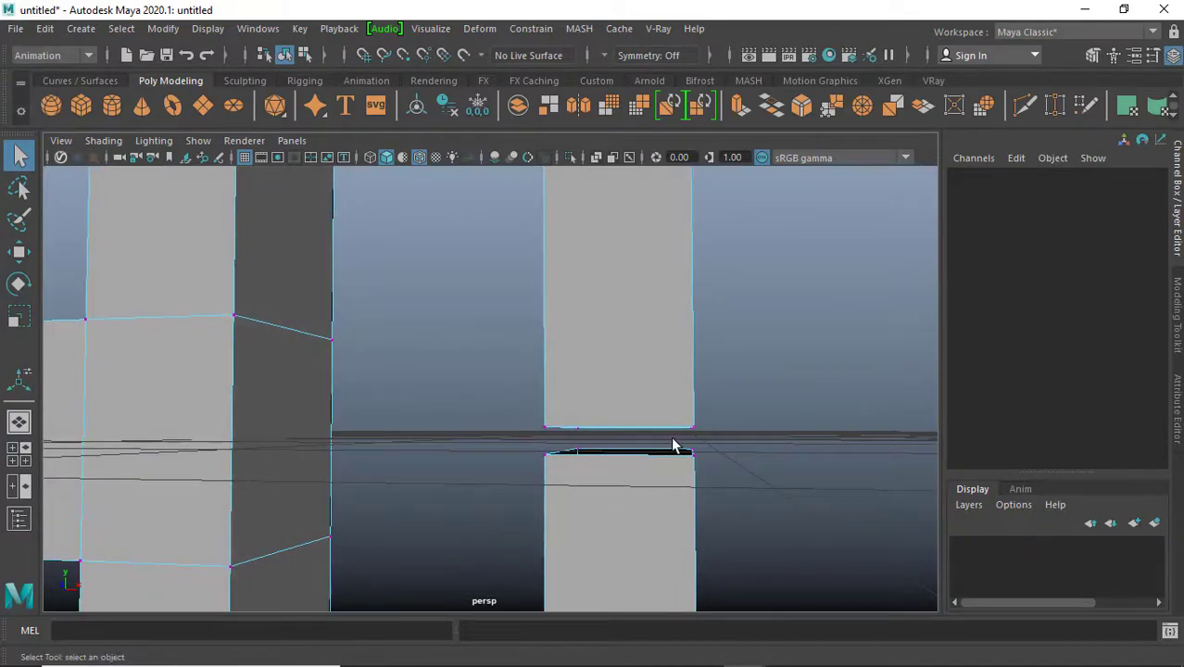
{"action": "left_click_drag", "start_coordinate": [675, 447], "coordinate": [638, 404], "text": "alt"}
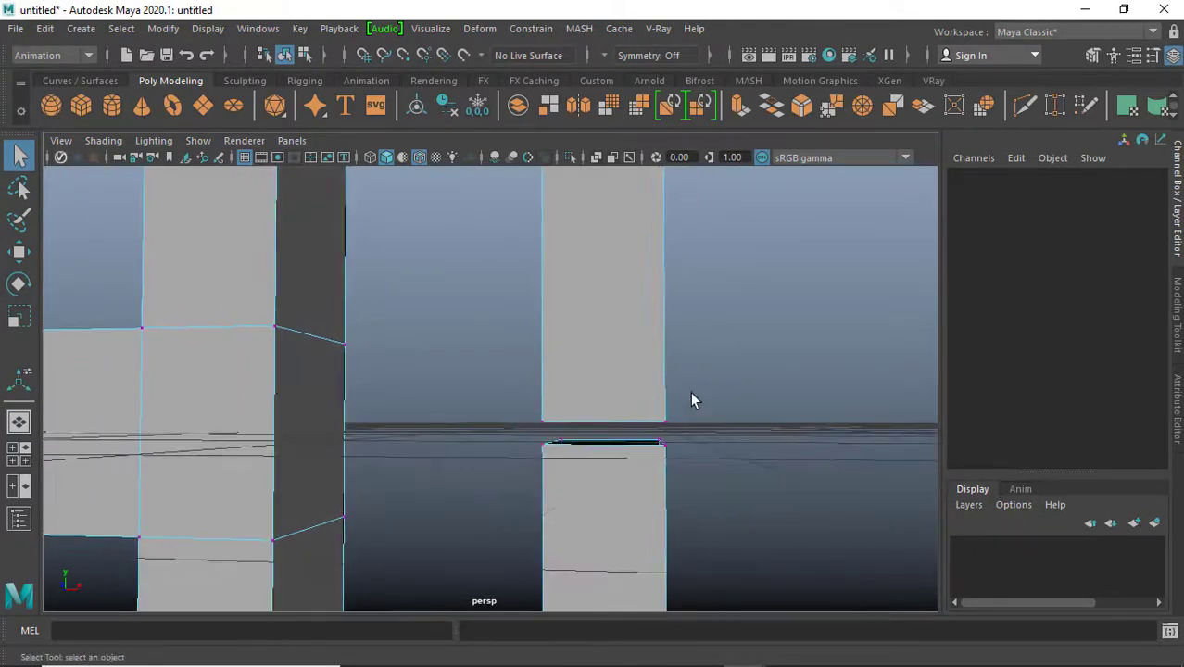
{"action": "left_click_drag", "start_coordinate": [508, 437], "coordinate": [514, 427]}
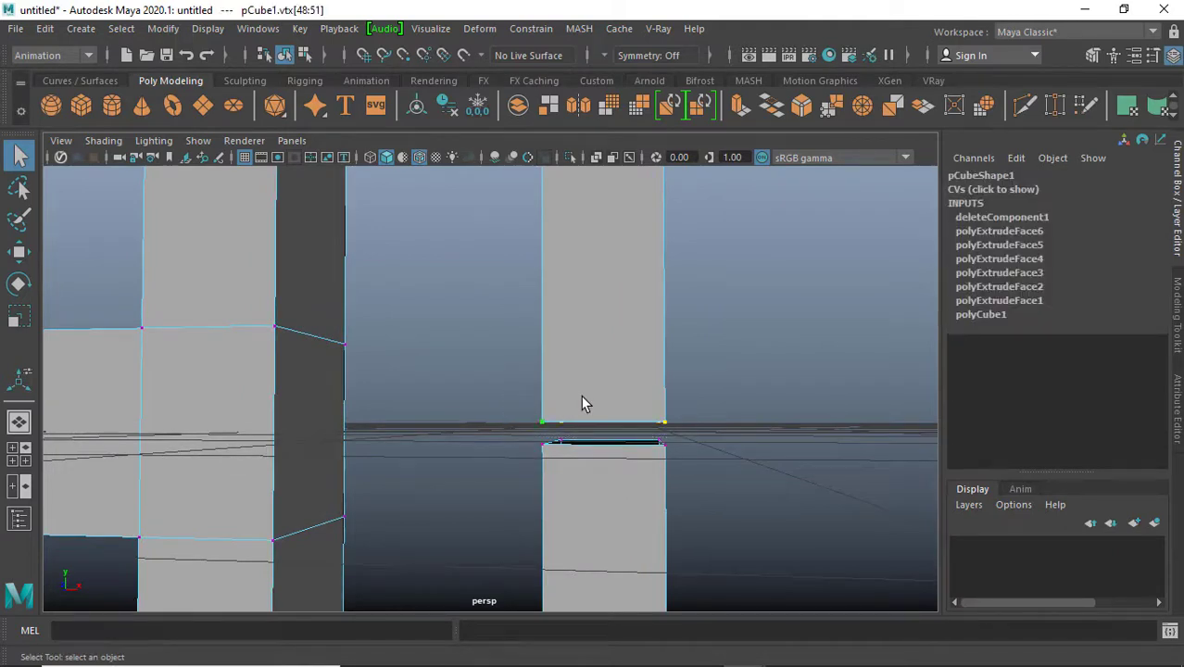
{"action": "key", "text": "e"}
{"action": "key", "text": "w"}
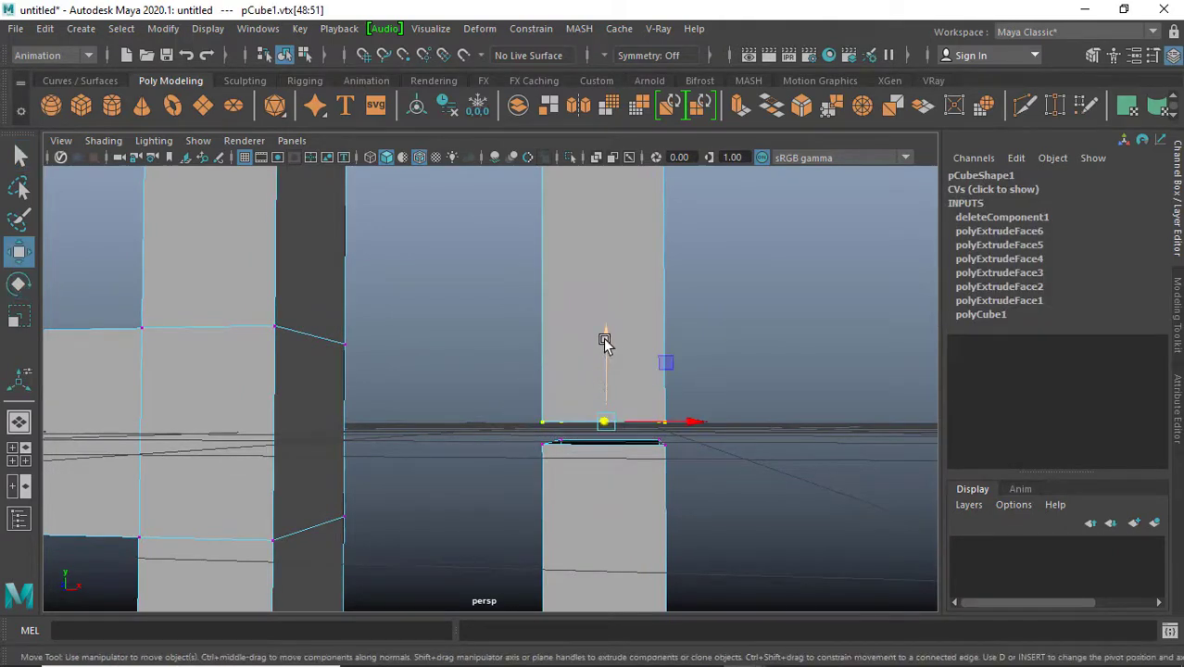
{"action": "left_click_drag", "start_coordinate": [604, 341], "coordinate": [600, 355]}
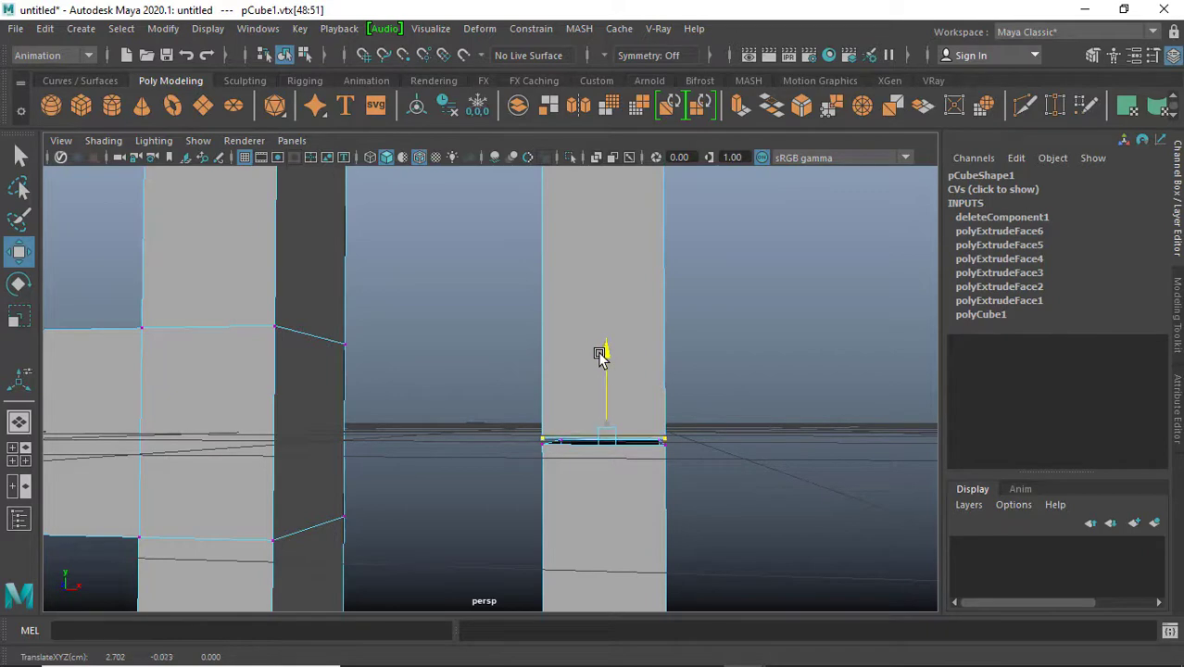
Merge the left and right corner vertices at the gap.
{"action": "mouse_move", "coordinate": [601, 355]}
{"action": "left_mouse_down", "text": "alt"}
{"action": "mouse_move", "coordinate": [728, 392]}
{"action": "mouse_move", "coordinate": [744, 411]}
{"action": "mouse_move", "coordinate": [714, 401]}
{"action": "left_mouse_up", "text": "alt"}
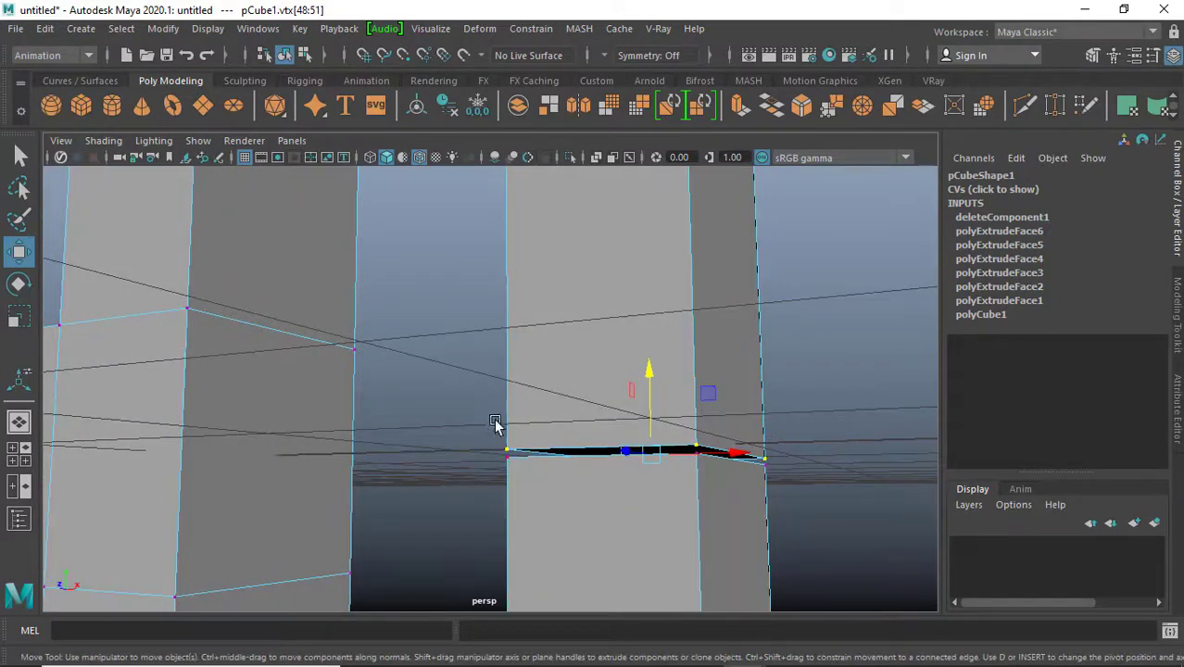
{"action": "left_click_drag", "start_coordinate": [497, 423], "coordinate": [535, 489]}
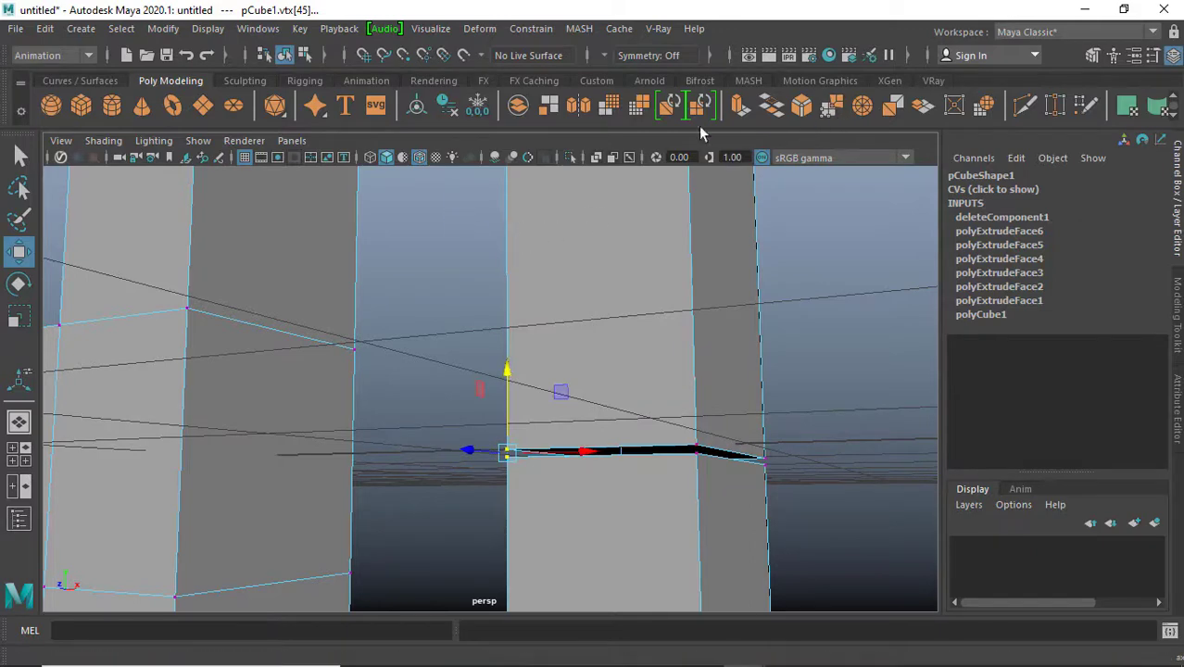
{"action": "left_click", "coordinate": [834, 105]}
{"action": "mouse_move", "coordinate": [697, 295]}
{"action": "left_mouse_down", "text": "alt"}
{"action": "mouse_move", "coordinate": [708, 335]}
{"action": "mouse_move", "coordinate": [743, 323]}
{"action": "mouse_move", "coordinate": [642, 274]}
{"action": "mouse_move", "coordinate": [658, 259]}
{"action": "left_mouse_up", "text": "alt"}
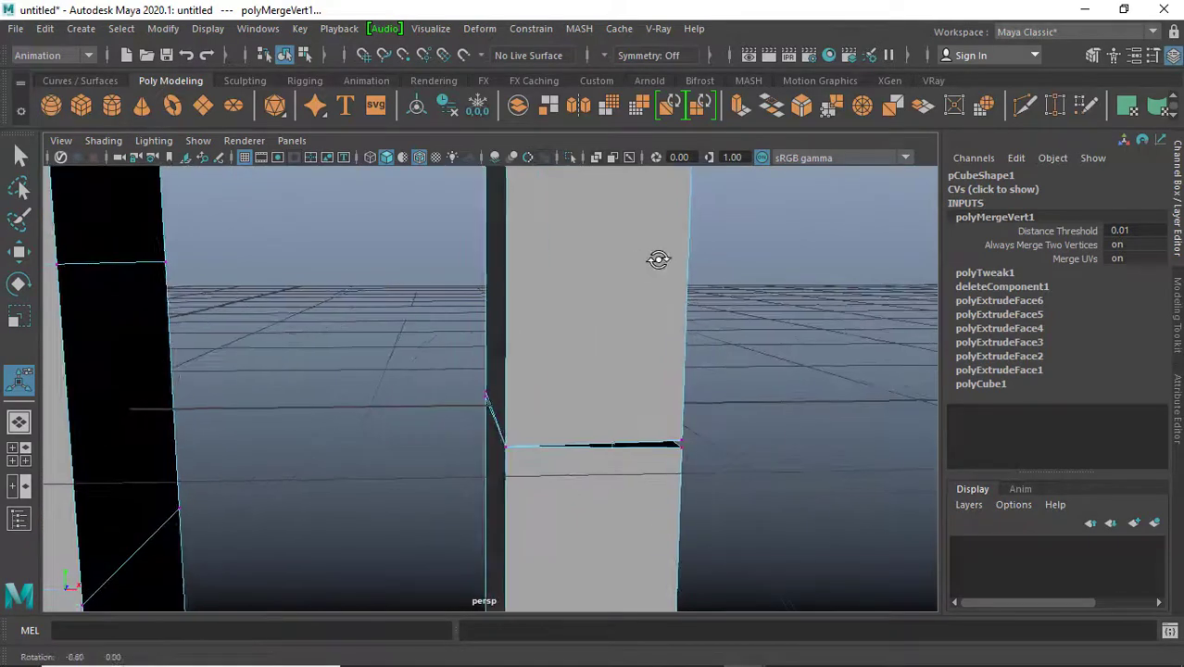
{"action": "left_click_drag", "start_coordinate": [713, 418], "coordinate": [674, 481]}
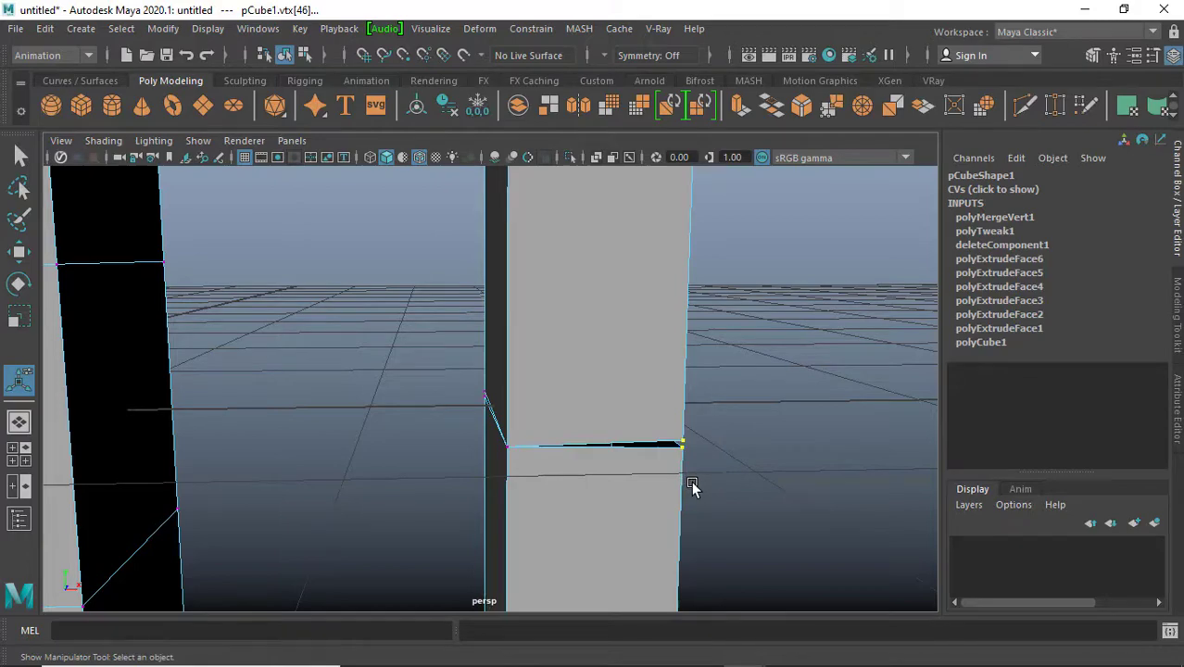
{"action": "key", "text": "g"}
Merge the remaining separated vertices along the seam into one continuous loop.
{"action": "mouse_move", "coordinate": [714, 445]}
{"action": "left_mouse_down", "text": "alt"}
{"action": "mouse_move", "coordinate": [676, 428]}
{"action": "mouse_move", "coordinate": [613, 431]}
{"action": "left_mouse_up", "text": "alt"}
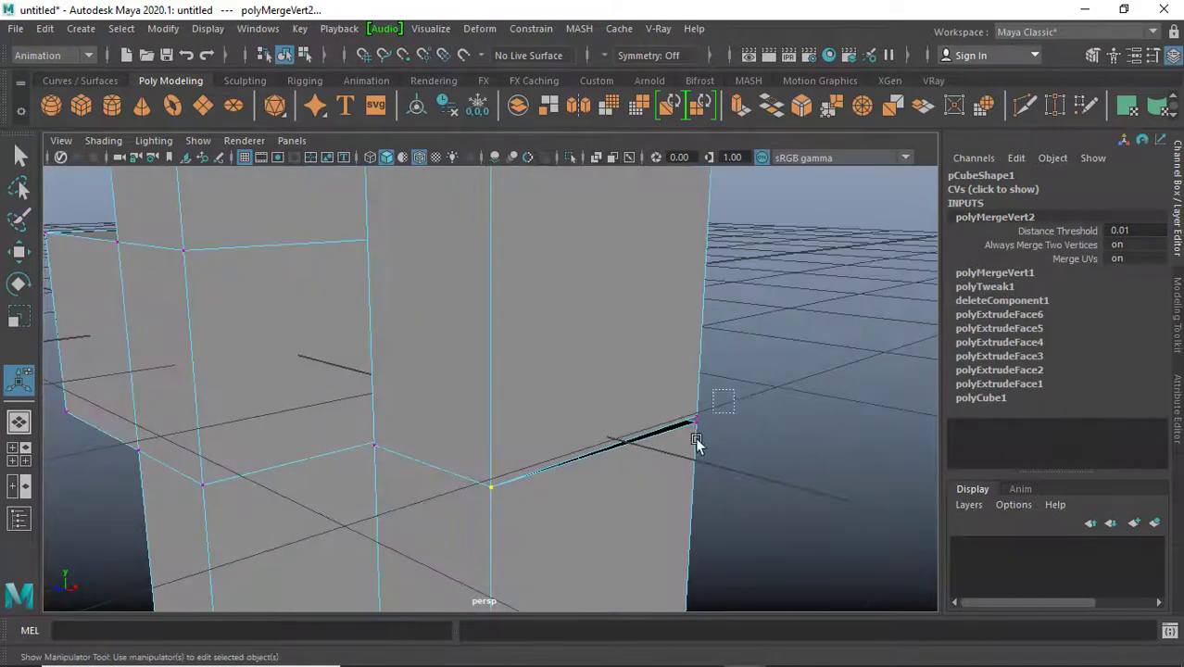
{"action": "left_click_drag", "start_coordinate": [697, 441], "coordinate": [686, 450]}
{"action": "key", "text": "g"}
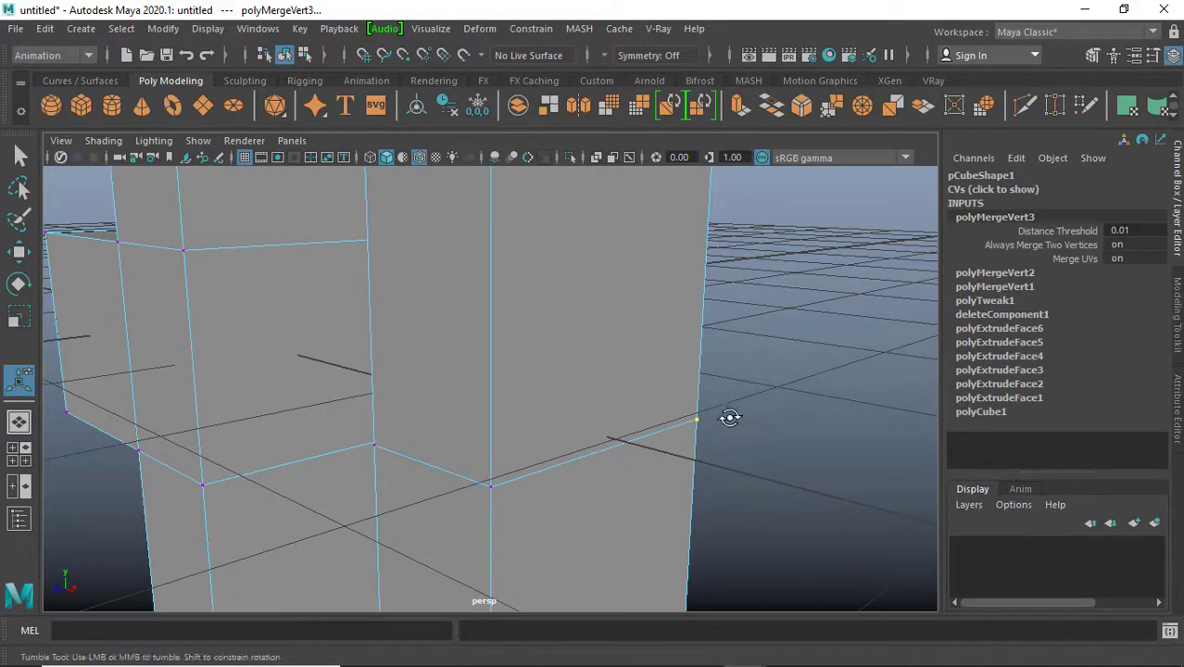
{"action": "mouse_move", "coordinate": [730, 417]}
{"action": "left_mouse_down", "text": "alt"}
{"action": "mouse_move", "coordinate": [569, 412]}
{"action": "mouse_move", "coordinate": [515, 397]}
{"action": "mouse_move", "coordinate": [591, 423]}
{"action": "mouse_move", "coordinate": [527, 465]}
{"action": "left_mouse_up", "text": "alt"}
{"action": "right_click_drag", "start_coordinate": [556, 459], "coordinate": [644, 473], "text": "shift"}
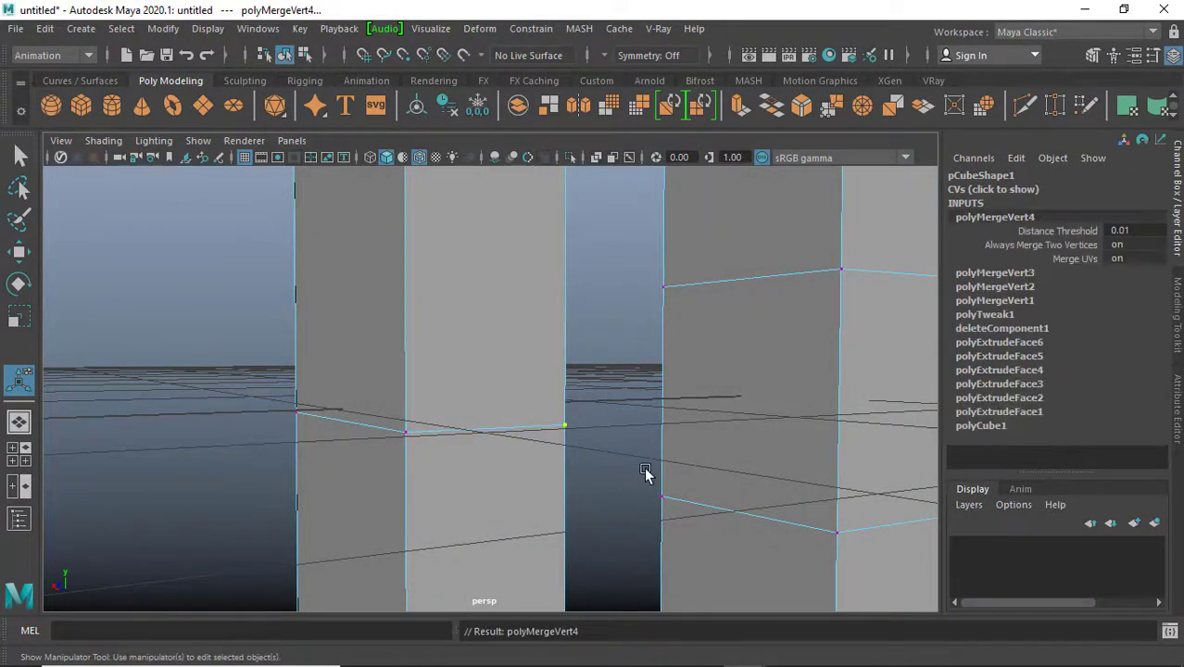
{"action": "mouse_move", "coordinate": [649, 450]}
{"action": "left_mouse_down", "text": "alt"}
{"action": "mouse_move", "coordinate": [536, 447]}
{"action": "mouse_move", "coordinate": [551, 447]}
{"action": "left_mouse_up", "text": "alt"}
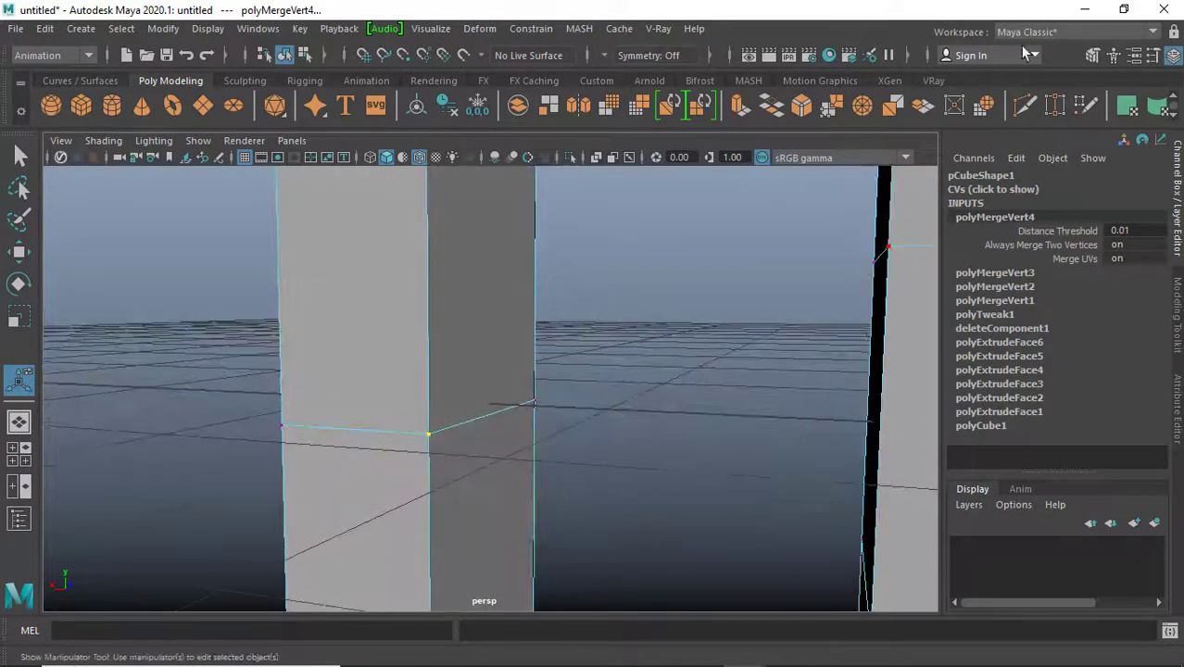
{"action": "left_click", "coordinate": [832, 109]}
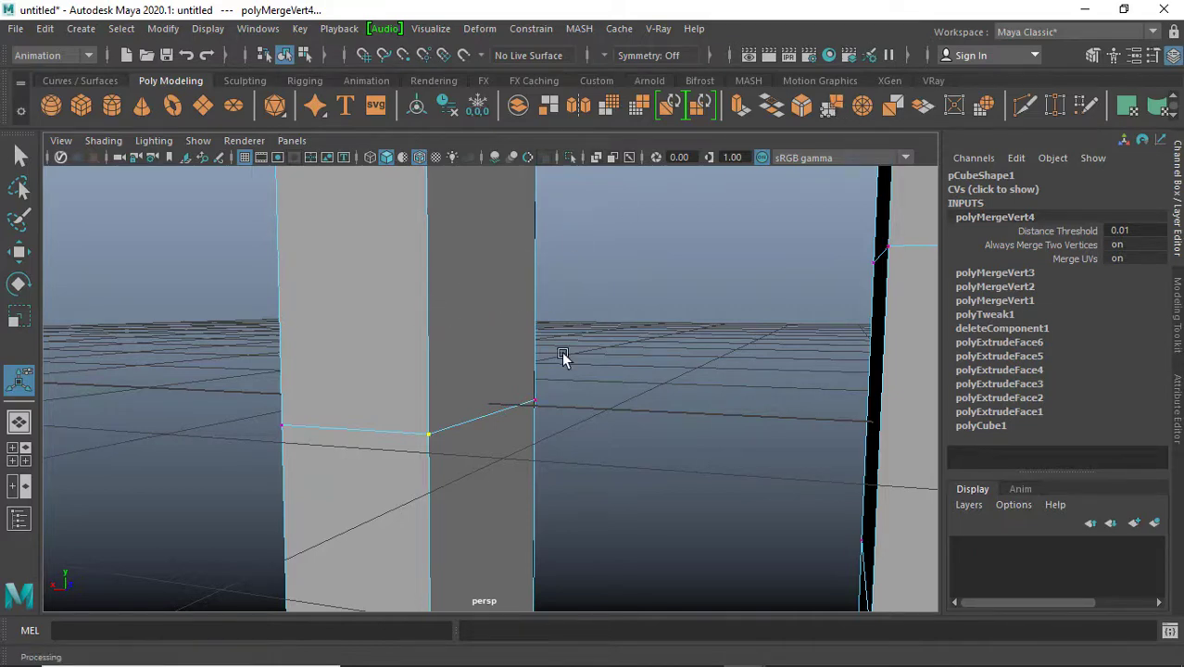
{"action": "mouse_move", "coordinate": [657, 350]}
{"action": "left_mouse_down", "text": "alt"}
{"action": "mouse_move", "coordinate": [553, 350]}
{"action": "mouse_move", "coordinate": [553, 384]}
{"action": "mouse_move", "coordinate": [651, 355]}
{"action": "mouse_move", "coordinate": [841, 351]}
{"action": "mouse_move", "coordinate": [545, 313]}
{"action": "left_mouse_up", "text": "alt"}
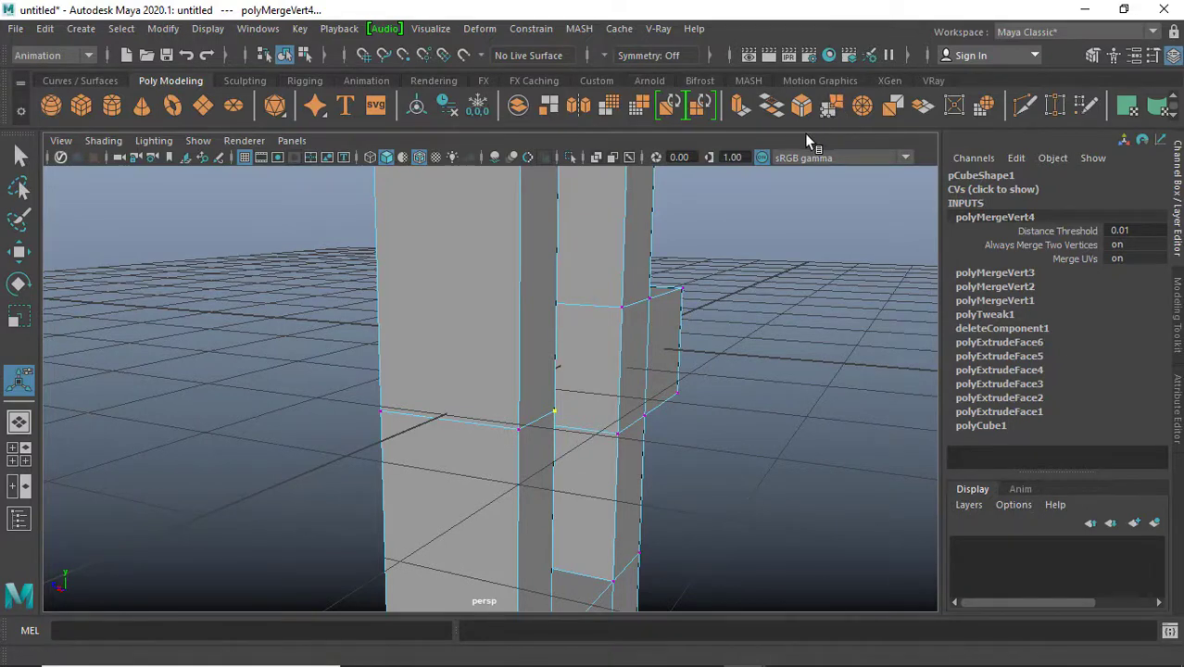
{"action": "mouse_move", "coordinate": [568, 286]}
{"action": "left_mouse_down", "text": "alt"}
{"action": "mouse_move", "coordinate": [799, 276]}
{"action": "mouse_move", "coordinate": [679, 331]}
{"action": "mouse_move", "coordinate": [827, 351]}
{"action": "mouse_move", "coordinate": [737, 352]}
{"action": "mouse_move", "coordinate": [623, 311]}
{"action": "mouse_move", "coordinate": [638, 306]}
{"action": "mouse_move", "coordinate": [728, 312]}
{"action": "mouse_move", "coordinate": [701, 312]}
{"action": "mouse_move", "coordinate": [654, 346]}
{"action": "mouse_move", "coordinate": [793, 297]}
{"action": "mouse_move", "coordinate": [621, 317]}
{"action": "mouse_move", "coordinate": [596, 388]}
{"action": "left_mouse_up", "text": "alt"}
In front view, grid-snap the side square's left-edge vertices onto a grid line.
{"action": "key", "text": "space"}
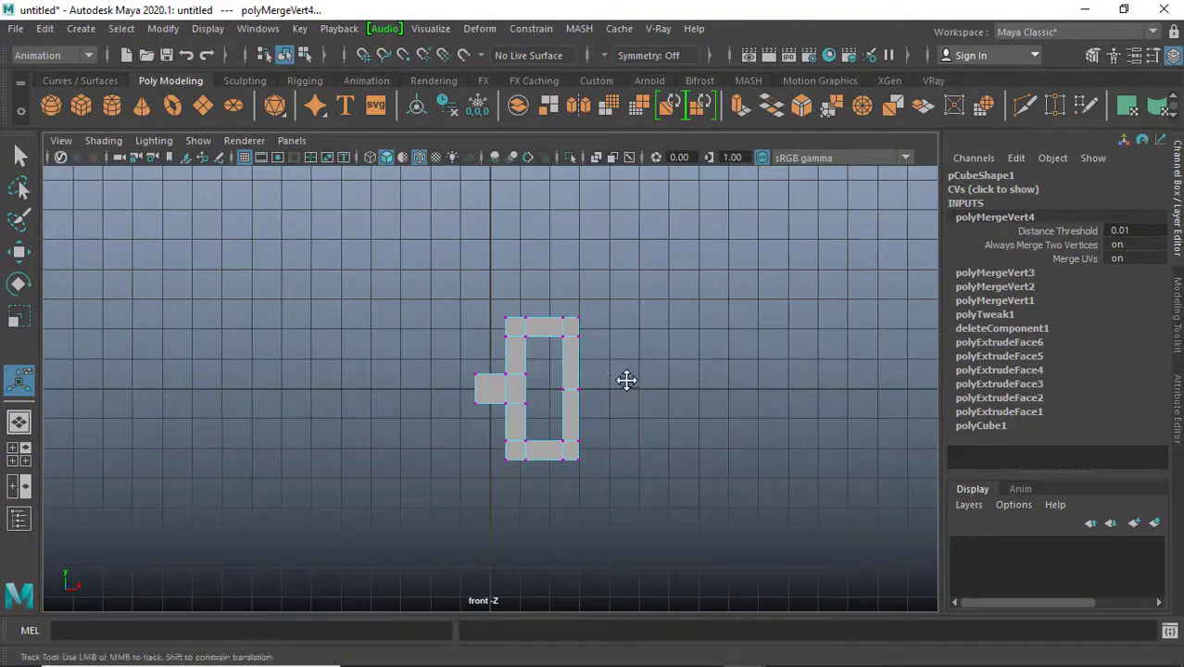
{"action": "middle_click_drag", "start_coordinate": [630, 384], "coordinate": [682, 357], "text": "alt"}
{"action": "mouse_move", "coordinate": [682, 357]}
{"action": "right_mouse_down", "text": "alt"}
{"action": "mouse_move", "coordinate": [777, 396]}
{"action": "mouse_move", "coordinate": [760, 386]}
{"action": "mouse_move", "coordinate": [611, 439]}
{"action": "mouse_move", "coordinate": [888, 391]}
{"action": "mouse_move", "coordinate": [704, 435]}
{"action": "right_mouse_up", "text": "alt"}
{"action": "middle_click_drag", "start_coordinate": [705, 435], "coordinate": [682, 434], "text": "alt"}
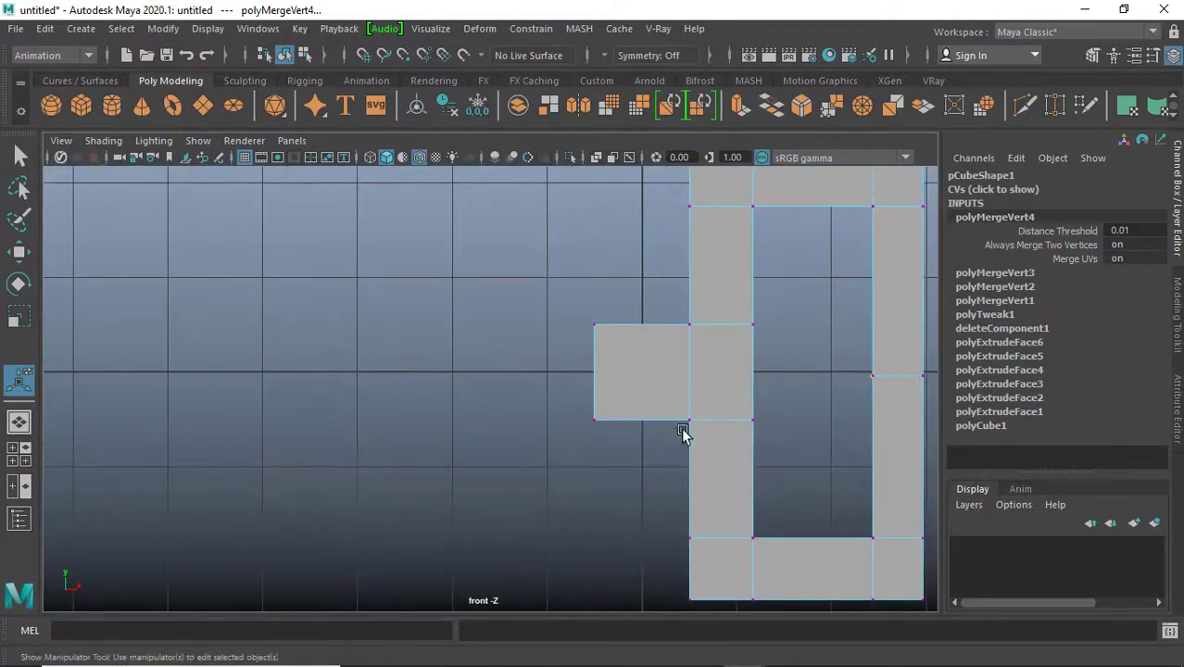
{"action": "left_click_drag", "start_coordinate": [614, 307], "coordinate": [569, 456]}
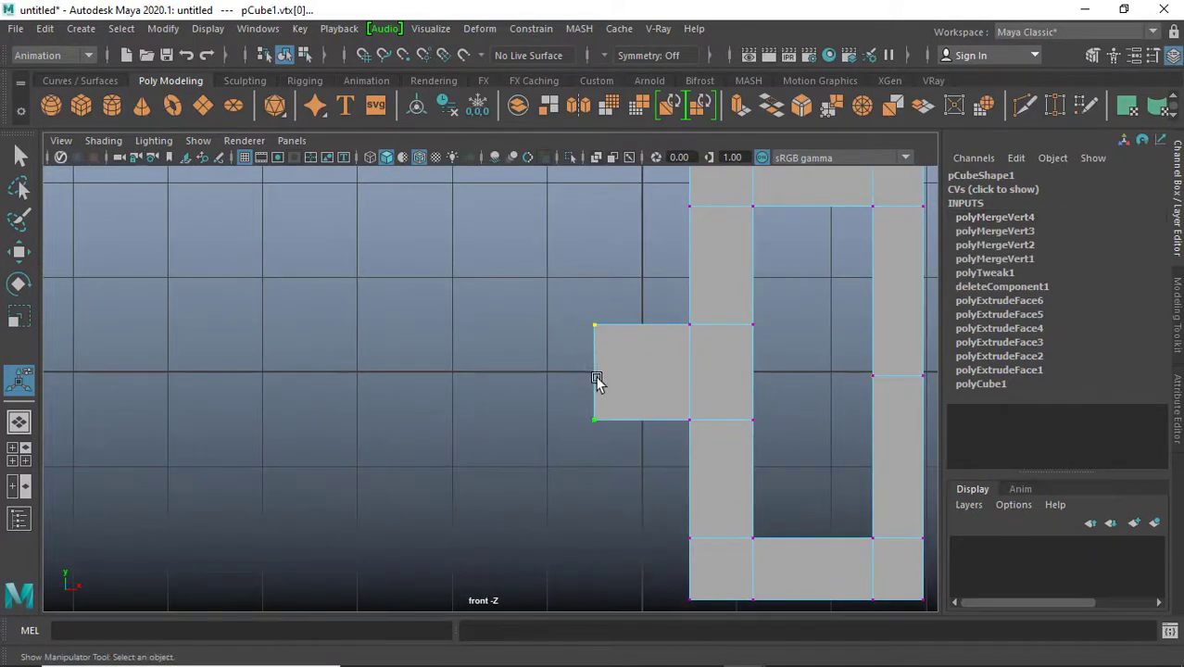
{"action": "key", "text": "x"}
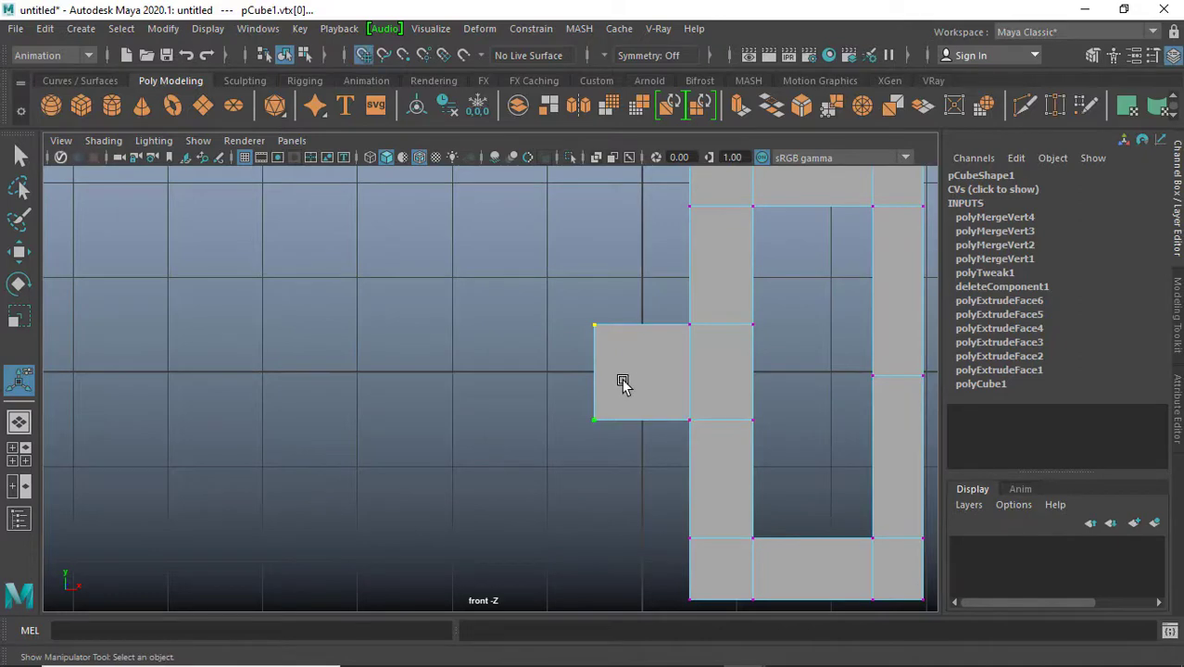
{"action": "key", "text": "w"}
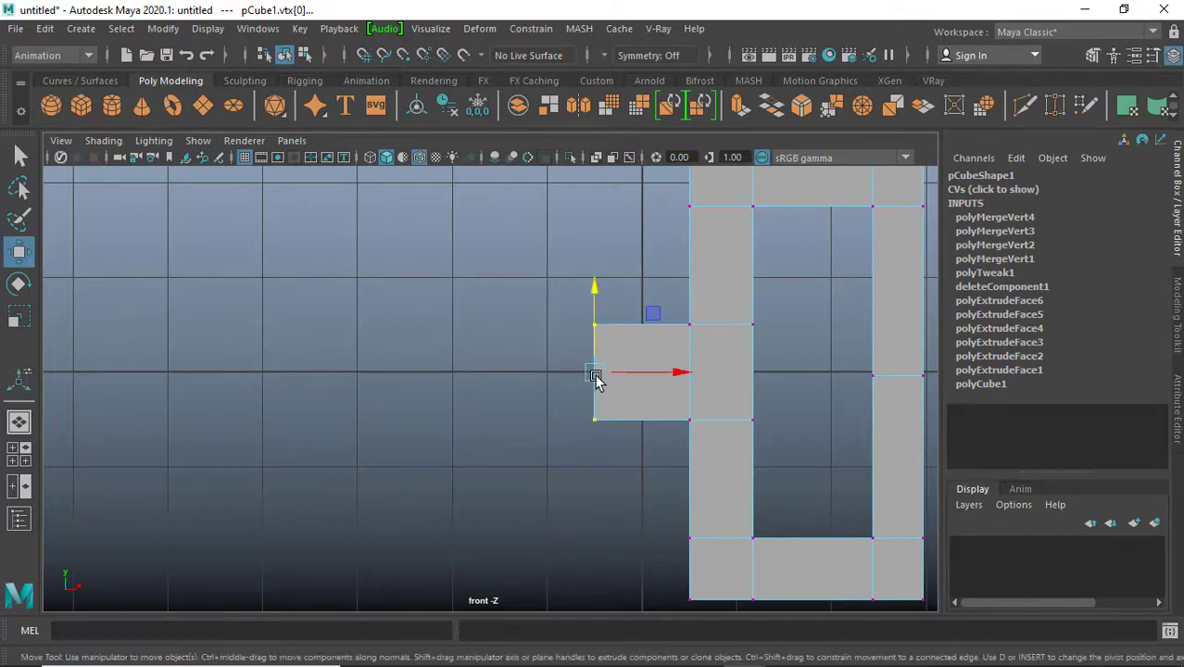
{"action": "mouse_move", "coordinate": [595, 376]}
{"action": "left_mouse_down"}
{"action": "mouse_move", "coordinate": [677, 373]}
{"action": "mouse_move", "coordinate": [635, 402]}
{"action": "left_mouse_up"}
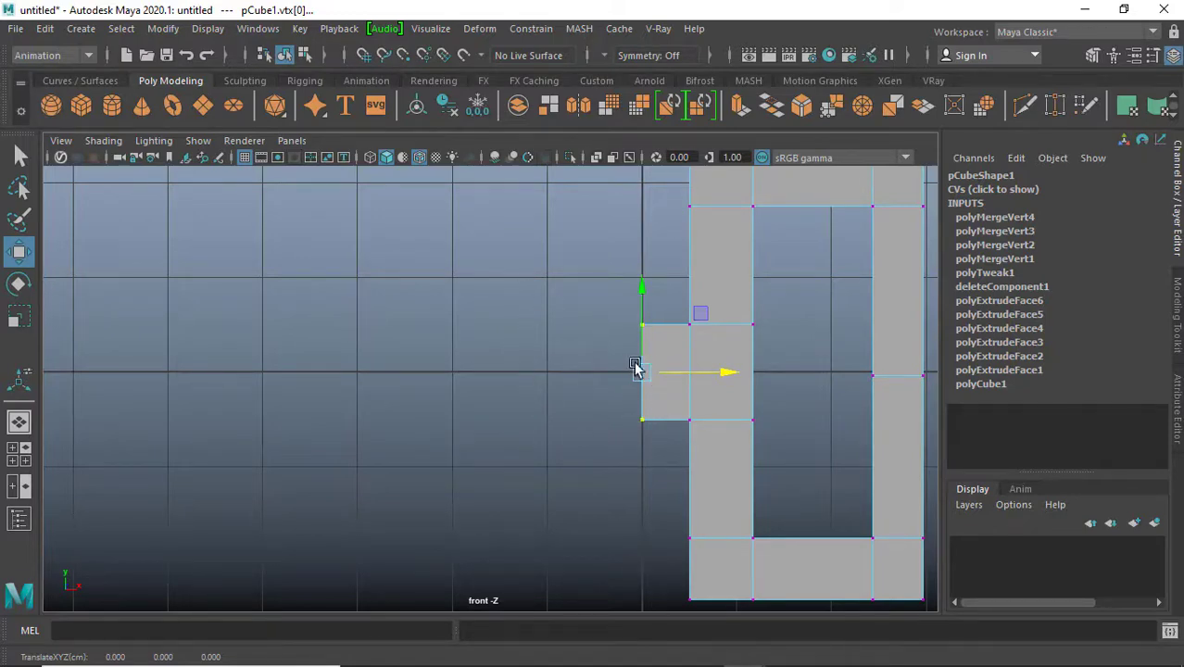
Return to the perspective camera and object mode with pCube1 selected.
{"action": "right_click_drag", "start_coordinate": [627, 357], "coordinate": [471, 355], "text": "alt"}
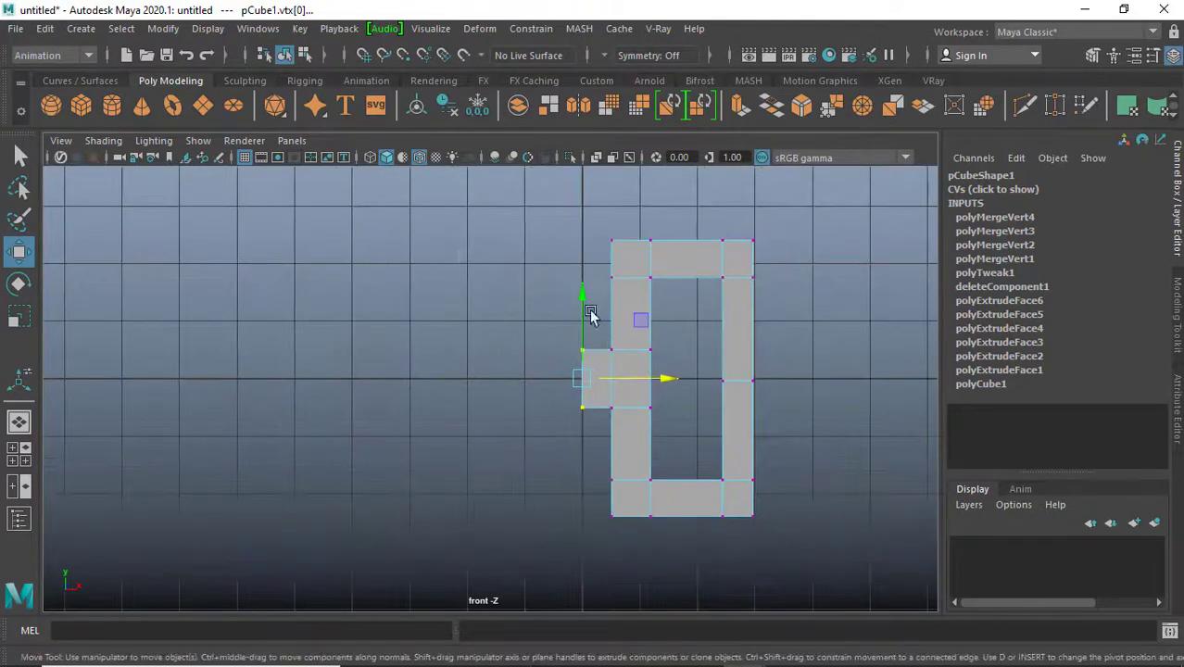
{"action": "key", "text": "space"}
{"action": "mouse_move", "coordinate": [617, 358]}
{"action": "left_mouse_down"}
{"action": "mouse_move", "coordinate": [616, 312]}
{"action": "mouse_move", "coordinate": [680, 368]}
{"action": "mouse_move", "coordinate": [469, 317]}
{"action": "mouse_move", "coordinate": [465, 294]}
{"action": "mouse_move", "coordinate": [466, 312]}
{"action": "left_mouse_up"}
{"action": "right_click_drag", "start_coordinate": [599, 251], "coordinate": [607, 215]}
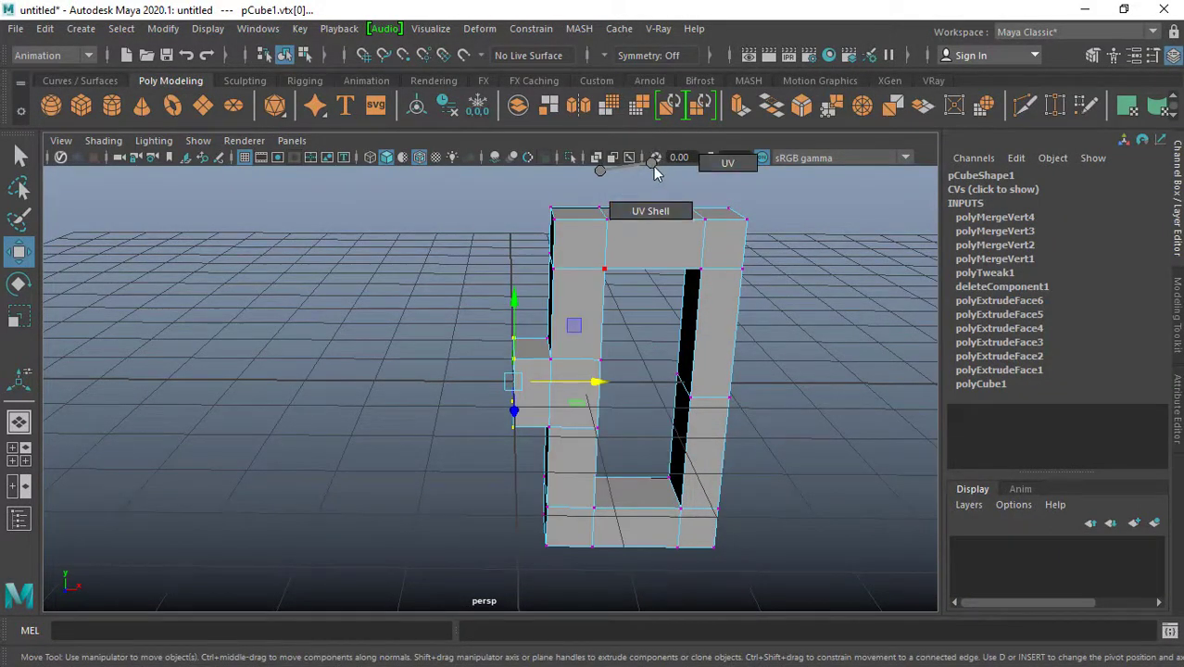
{"action": "right_click_drag", "start_coordinate": [607, 215], "coordinate": [614, 220]}
{"action": "mouse_move", "coordinate": [621, 264]}
{"action": "left_mouse_down", "text": "alt"}
{"action": "mouse_move", "coordinate": [619, 254]}
{"action": "mouse_move", "coordinate": [552, 344]}
{"action": "mouse_move", "coordinate": [563, 328]}
{"action": "left_mouse_up", "text": "alt"}
{"action": "right_click_drag", "start_coordinate": [562, 318], "coordinate": [623, 143]}
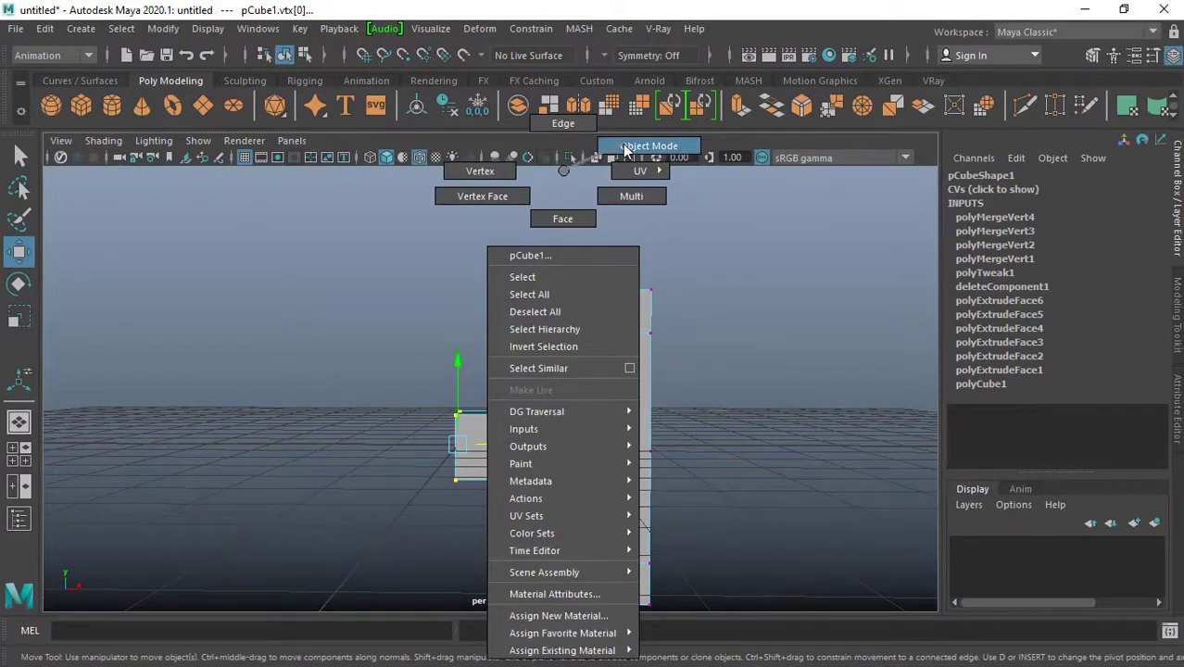
Mirror the frame across the X axis, merging border vertices, into two joined loops.
{"action": "mouse_move", "coordinate": [652, 343]}
{"action": "left_mouse_down", "text": "alt"}
{"action": "mouse_move", "coordinate": [648, 357]}
{"action": "mouse_move", "coordinate": [593, 347]}
{"action": "mouse_move", "coordinate": [602, 344]}
{"action": "left_mouse_up", "text": "alt"}
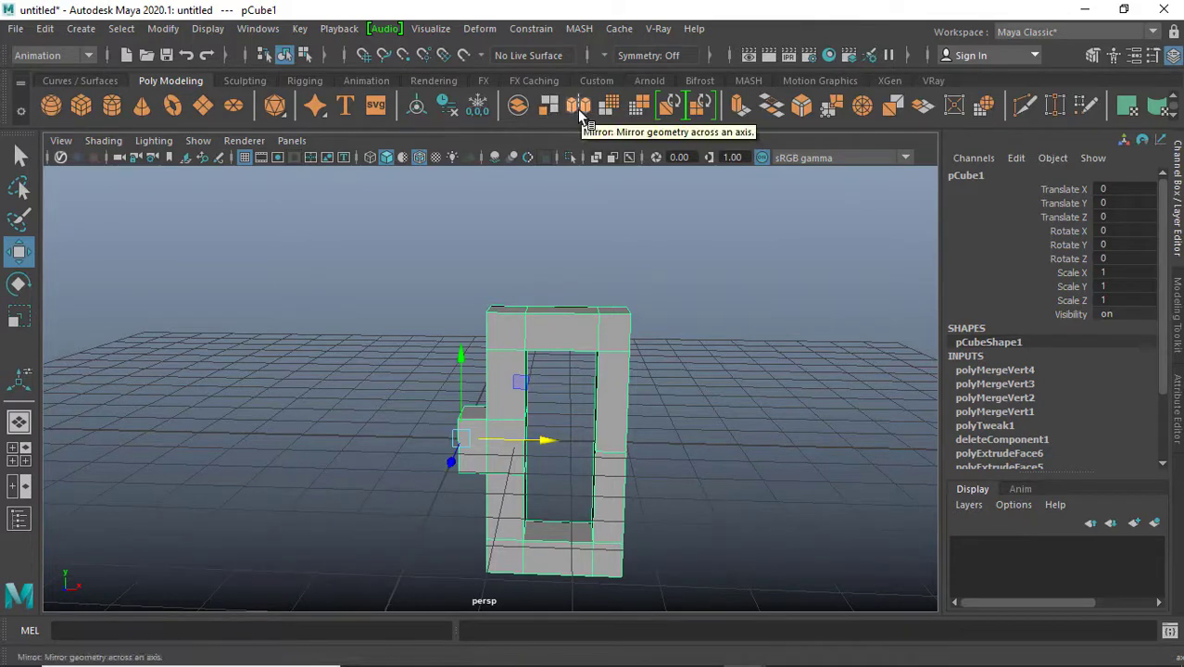
{"action": "double_click", "coordinate": [579, 110]}
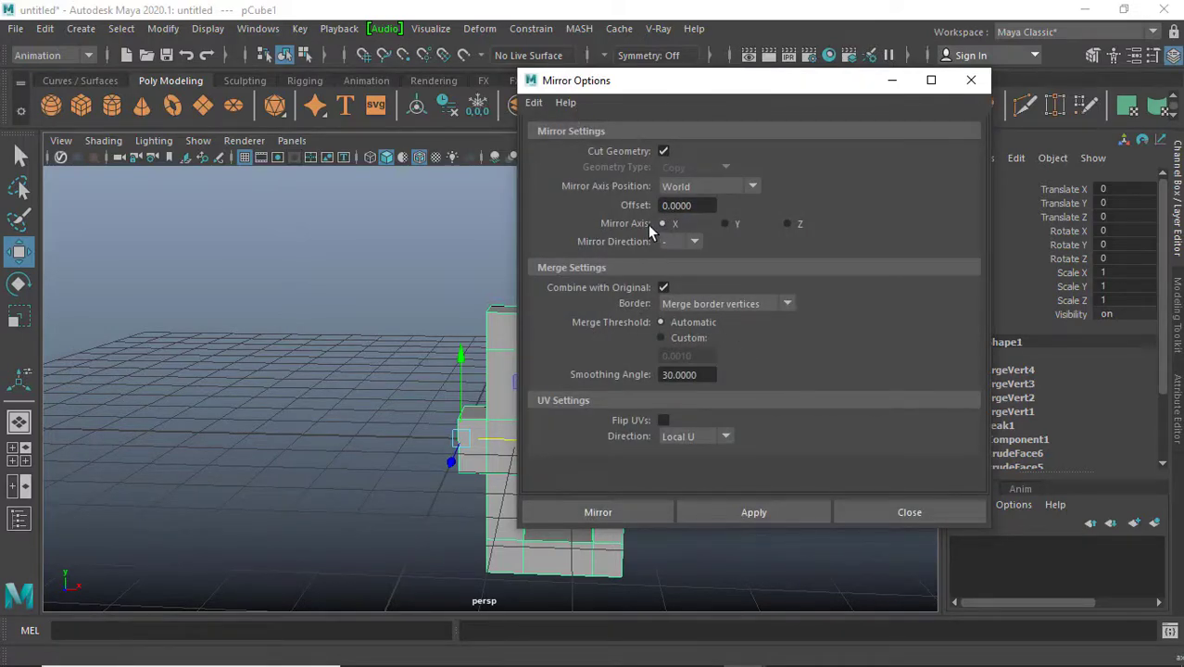
{"action": "left_click", "coordinate": [614, 513]}
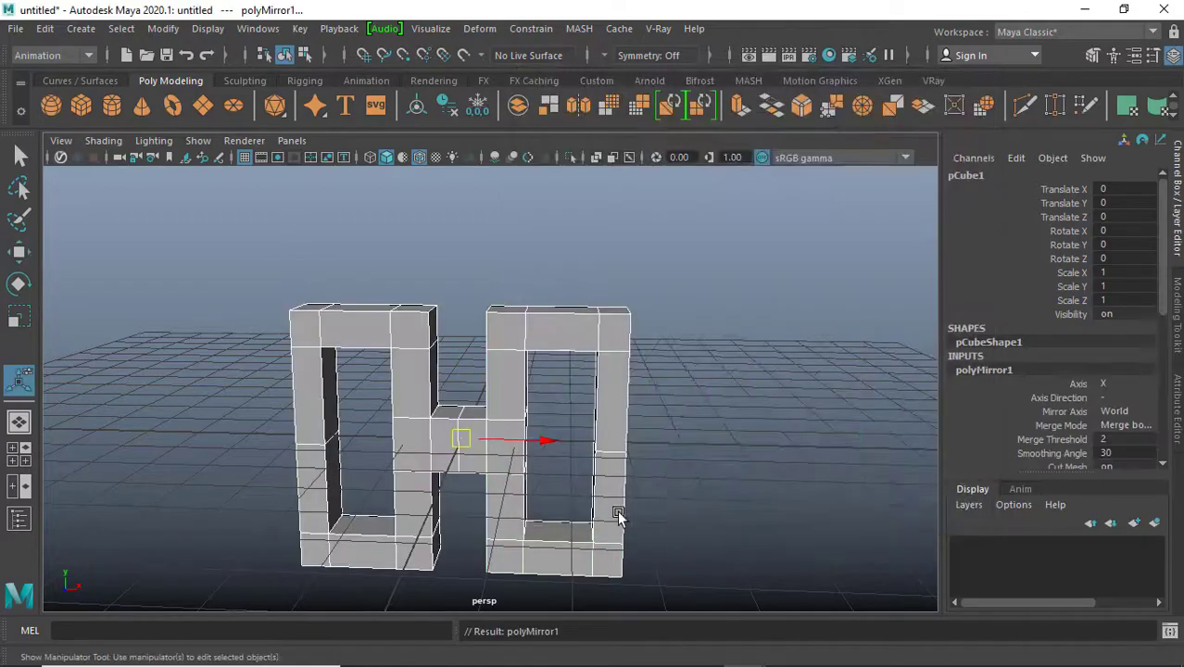
{"action": "mouse_move", "coordinate": [754, 468]}
{"action": "left_mouse_down", "text": "alt"}
{"action": "mouse_move", "coordinate": [379, 469]}
{"action": "mouse_move", "coordinate": [594, 479]}
{"action": "mouse_move", "coordinate": [770, 463]}
{"action": "left_mouse_up", "text": "alt"}
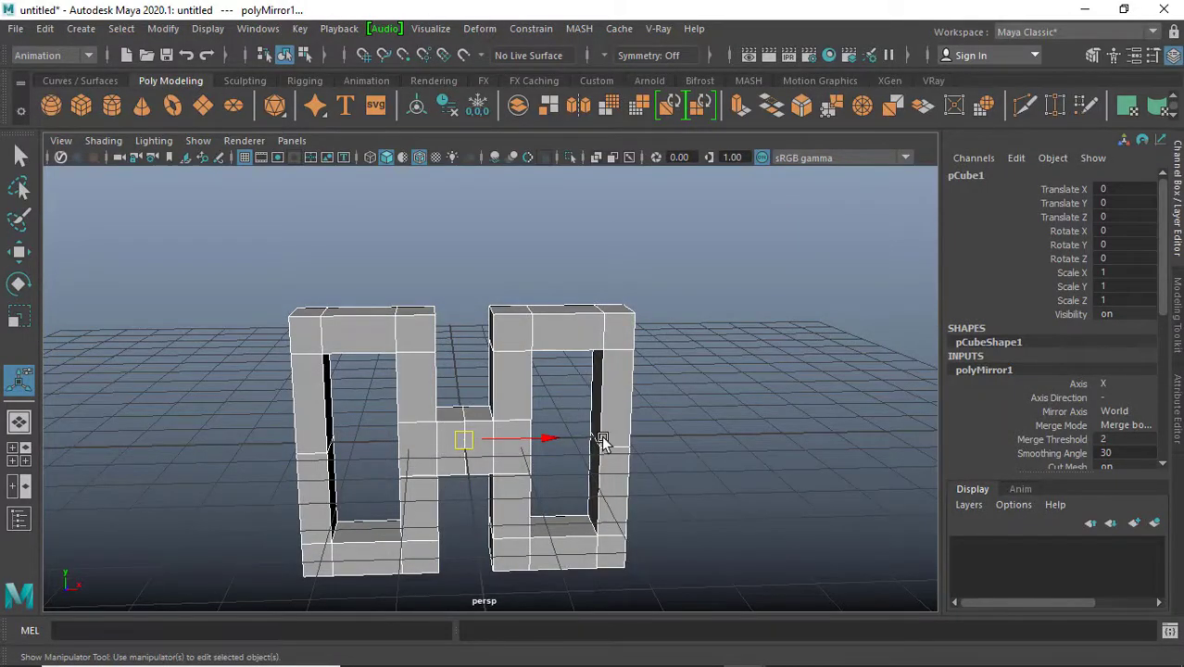
{"action": "mouse_move", "coordinate": [602, 444]}
{"action": "left_mouse_down", "text": "alt"}
{"action": "mouse_move", "coordinate": [319, 457]}
{"action": "mouse_move", "coordinate": [241, 440]}
{"action": "mouse_move", "coordinate": [586, 438]}
{"action": "mouse_move", "coordinate": [555, 436]}
{"action": "left_mouse_up", "text": "alt"}
{"action": "mouse_move", "coordinate": [555, 435]}
{"action": "right_mouse_down", "text": "alt"}
{"action": "mouse_move", "coordinate": [701, 464]}
{"action": "mouse_move", "coordinate": [598, 382]}
{"action": "right_mouse_up", "text": "alt"}
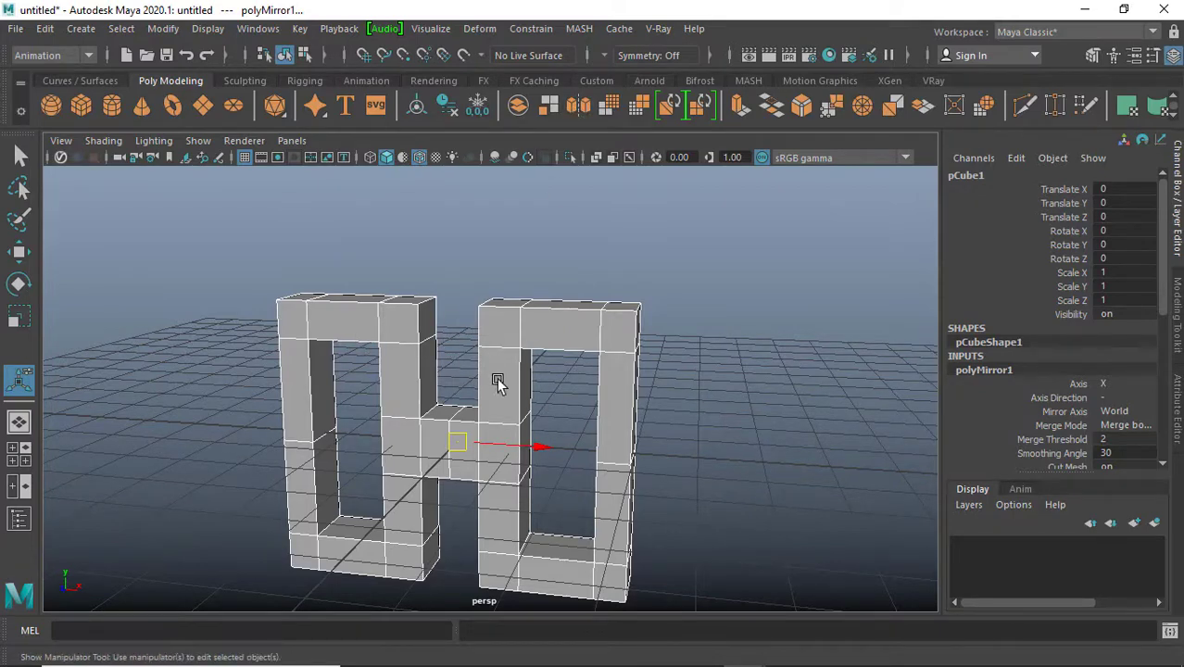
{"action": "left_click_drag", "start_coordinate": [507, 401], "coordinate": [512, 401], "text": "alt"}
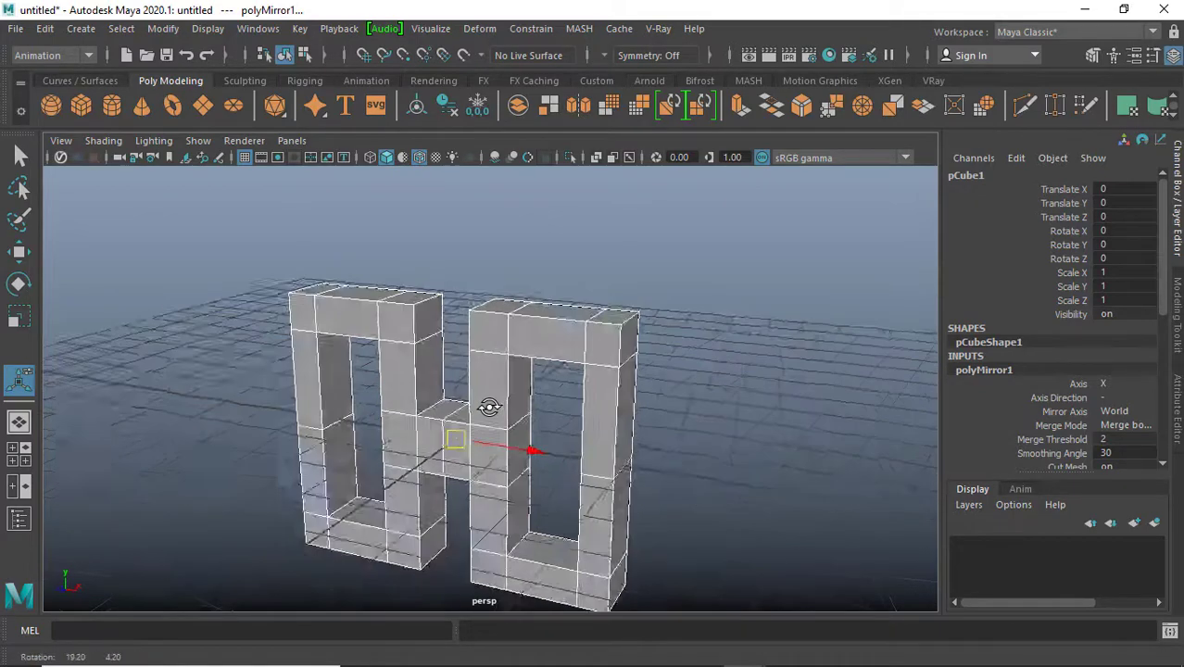
{"action": "right_click_drag", "start_coordinate": [511, 402], "coordinate": [439, 344], "text": "alt"}
{"action": "left_click_drag", "start_coordinate": [439, 343], "coordinate": [439, 362], "text": "alt"}
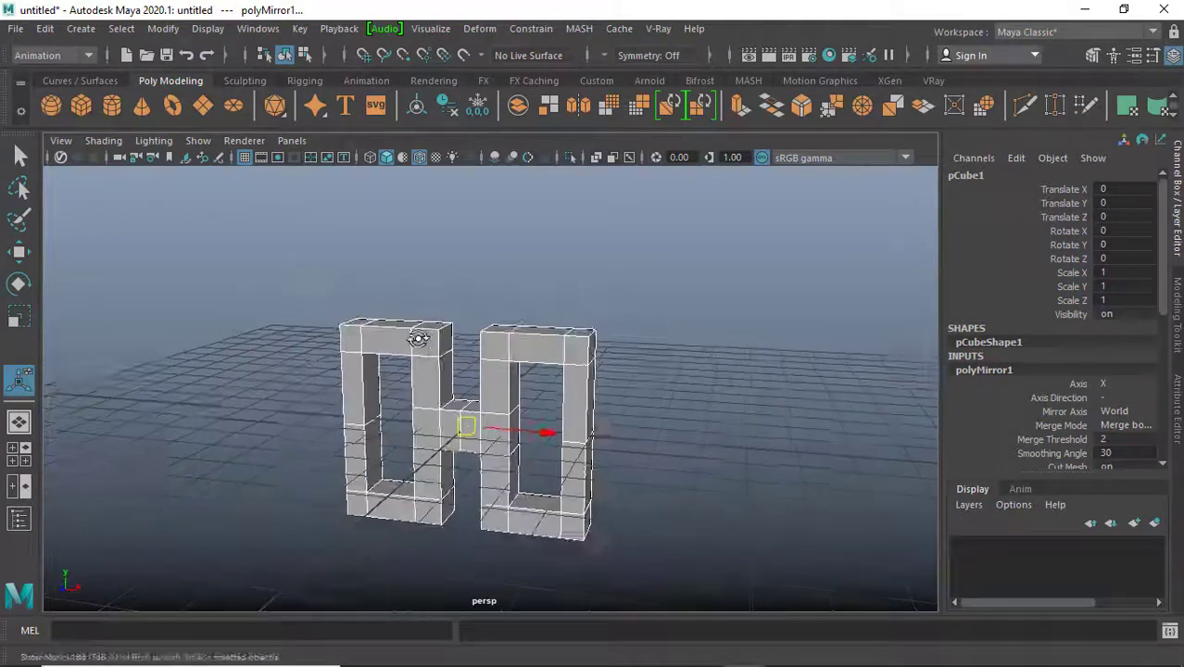
{"action": "left_click", "coordinate": [638, 366]}
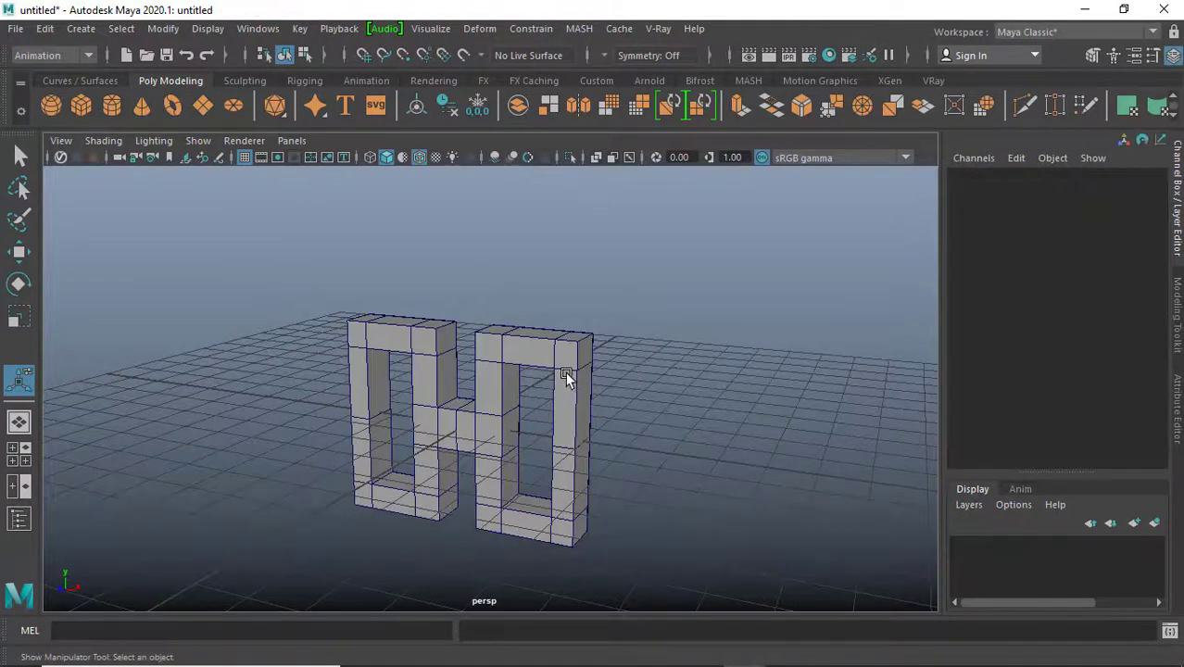
{"action": "mouse_move", "coordinate": [566, 371]}
{"action": "left_mouse_down", "text": "alt"}
{"action": "mouse_move", "coordinate": [366, 372]}
{"action": "mouse_move", "coordinate": [542, 365]}
{"action": "left_mouse_up", "text": "alt"}
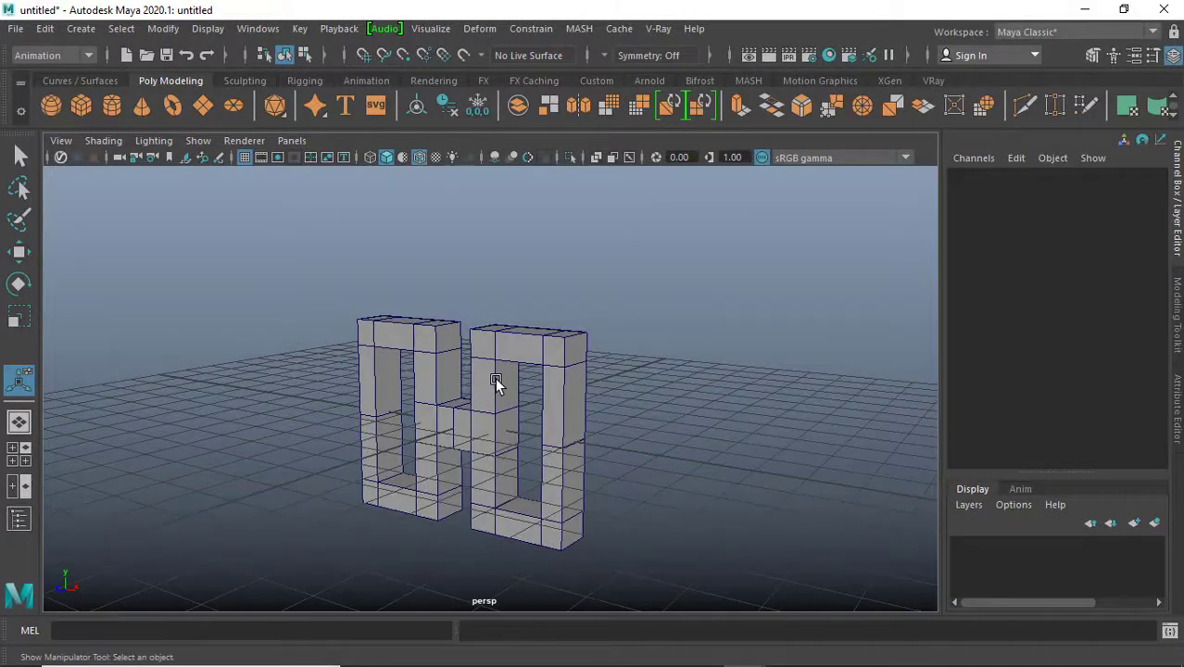
{"action": "right_click_drag", "start_coordinate": [494, 379], "coordinate": [576, 144]}
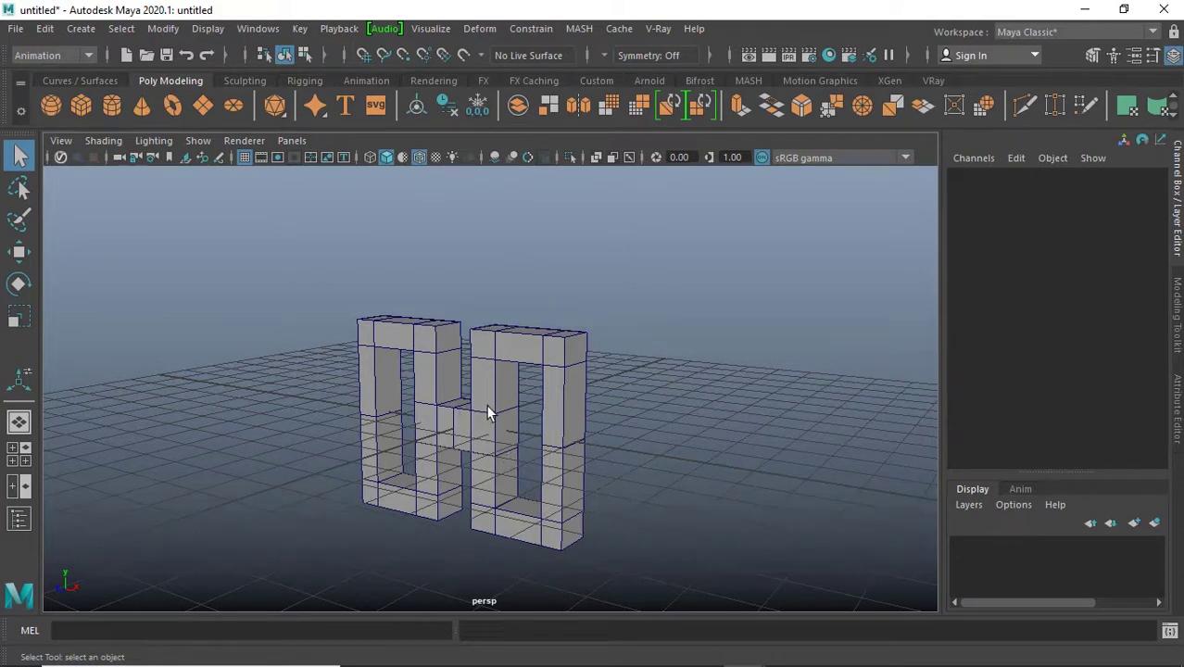
{"action": "left_click", "coordinate": [574, 381]}
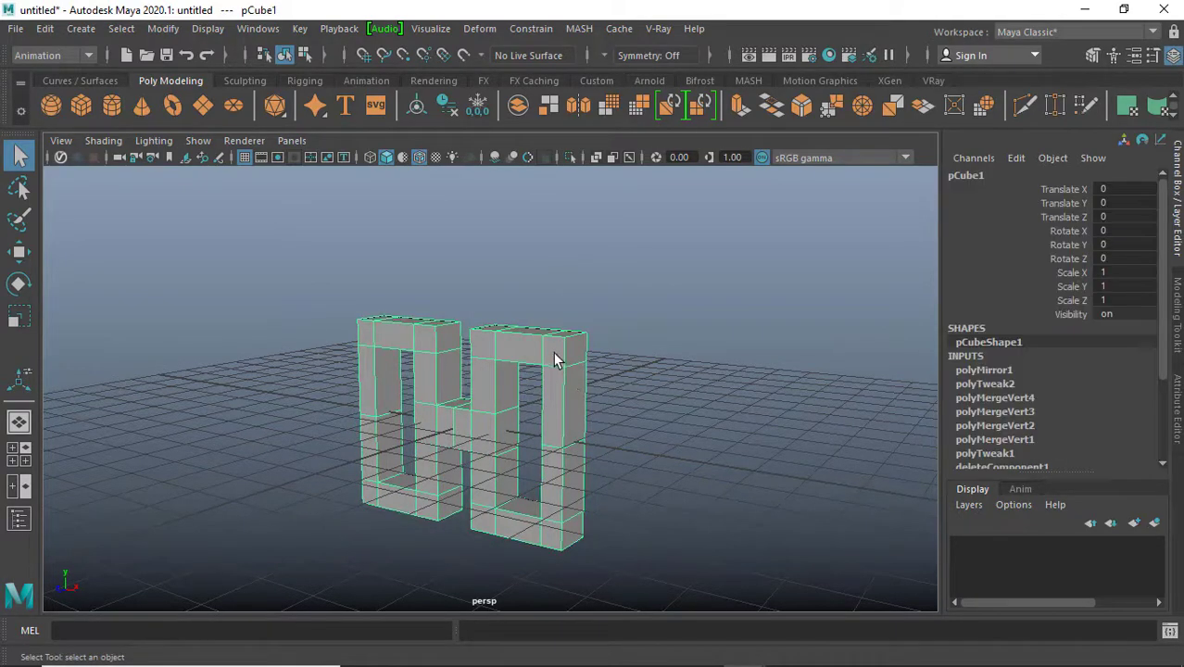
{"action": "key", "text": "2"}
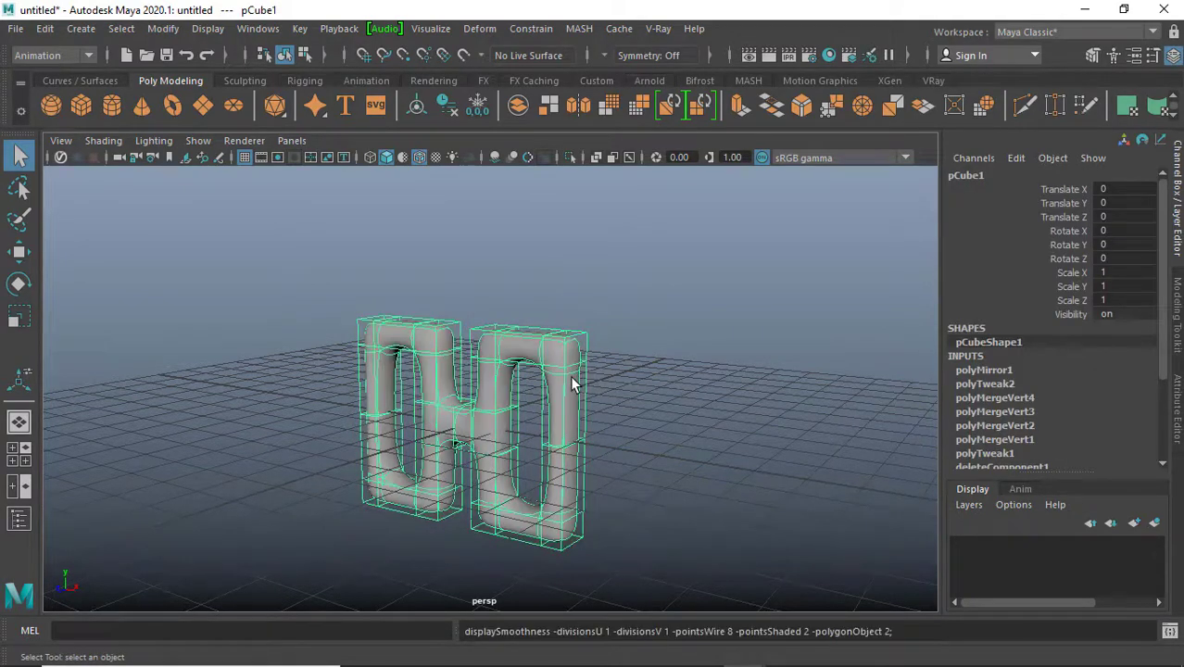
{"action": "key", "text": "3"}
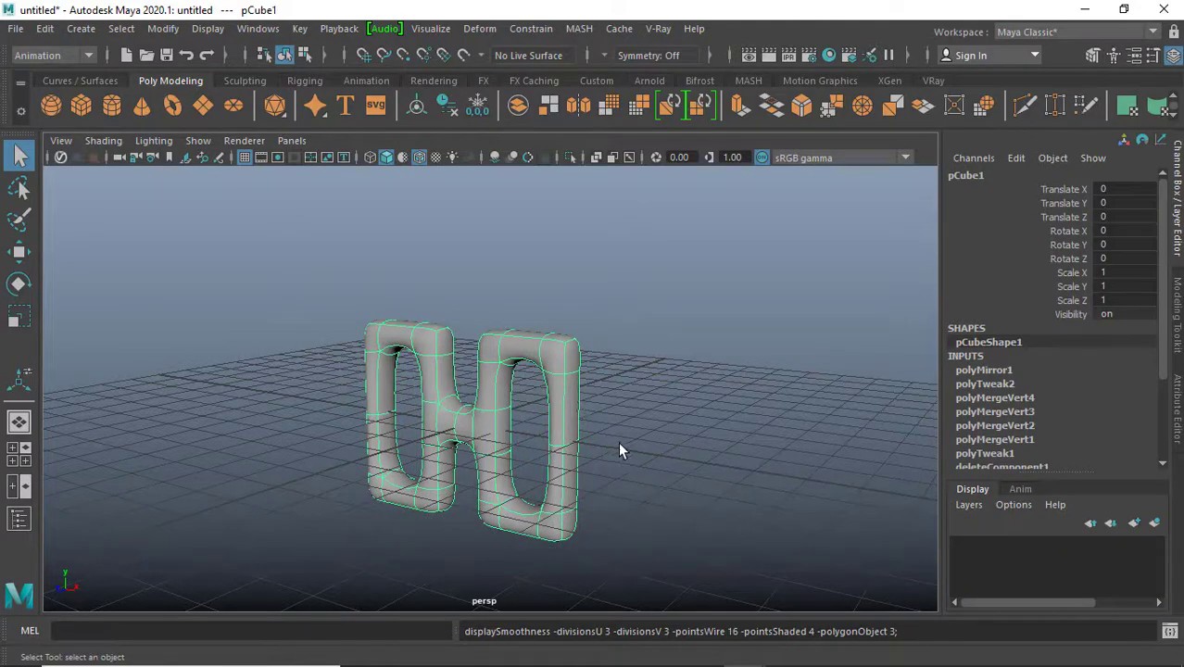
{"action": "left_click", "coordinate": [633, 444]}
{"action": "mouse_move", "coordinate": [634, 447]}
{"action": "left_mouse_down", "text": "alt"}
{"action": "mouse_move", "coordinate": [751, 447]}
{"action": "mouse_move", "coordinate": [365, 455]}
{"action": "mouse_move", "coordinate": [693, 498]}
{"action": "mouse_move", "coordinate": [483, 449]}
{"action": "mouse_move", "coordinate": [617, 450]}
{"action": "mouse_move", "coordinate": [466, 415]}
{"action": "mouse_move", "coordinate": [480, 514]}
{"action": "mouse_move", "coordinate": [450, 392]}
{"action": "left_mouse_up", "text": "alt"}
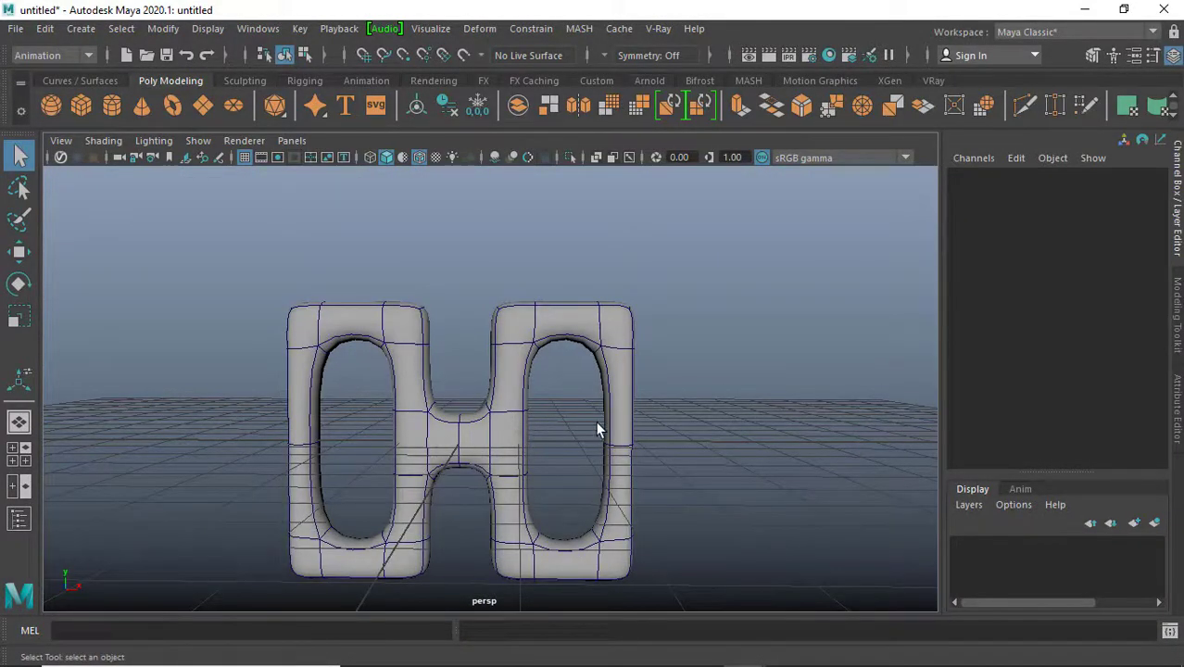
{"action": "left_click_drag", "start_coordinate": [502, 414], "coordinate": [417, 448], "text": "alt"}
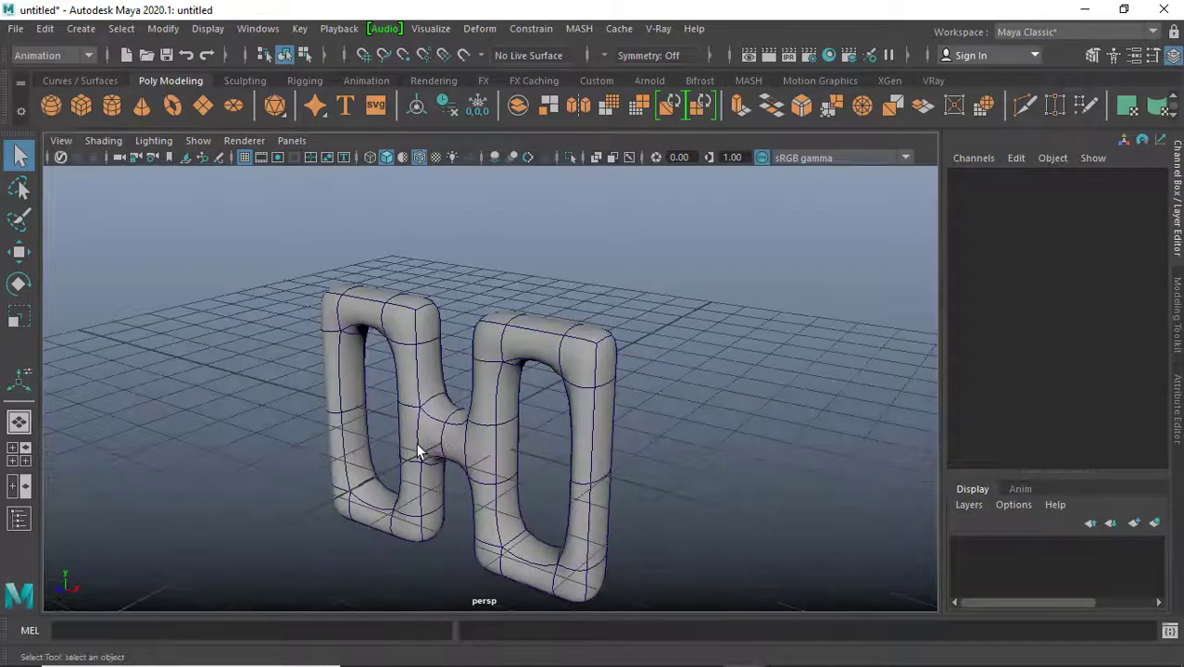
{"action": "left_click", "coordinate": [511, 368]}
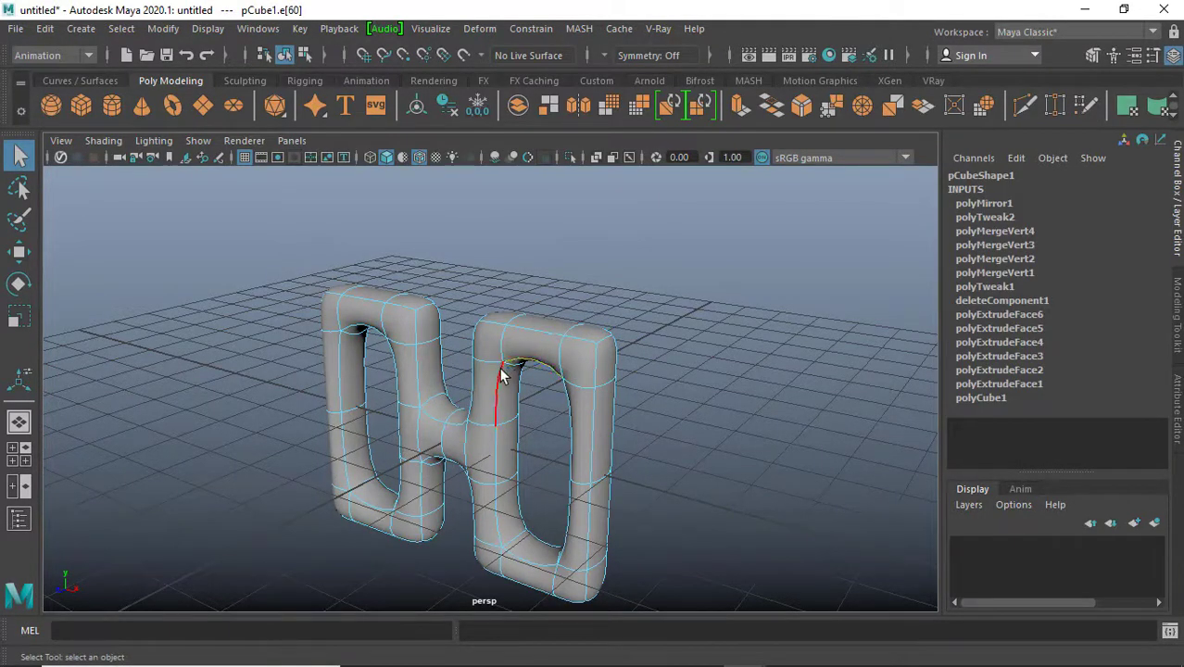
{"action": "right_click_drag", "start_coordinate": [501, 376], "coordinate": [565, 153]}
{"action": "left_click", "coordinate": [616, 211]}
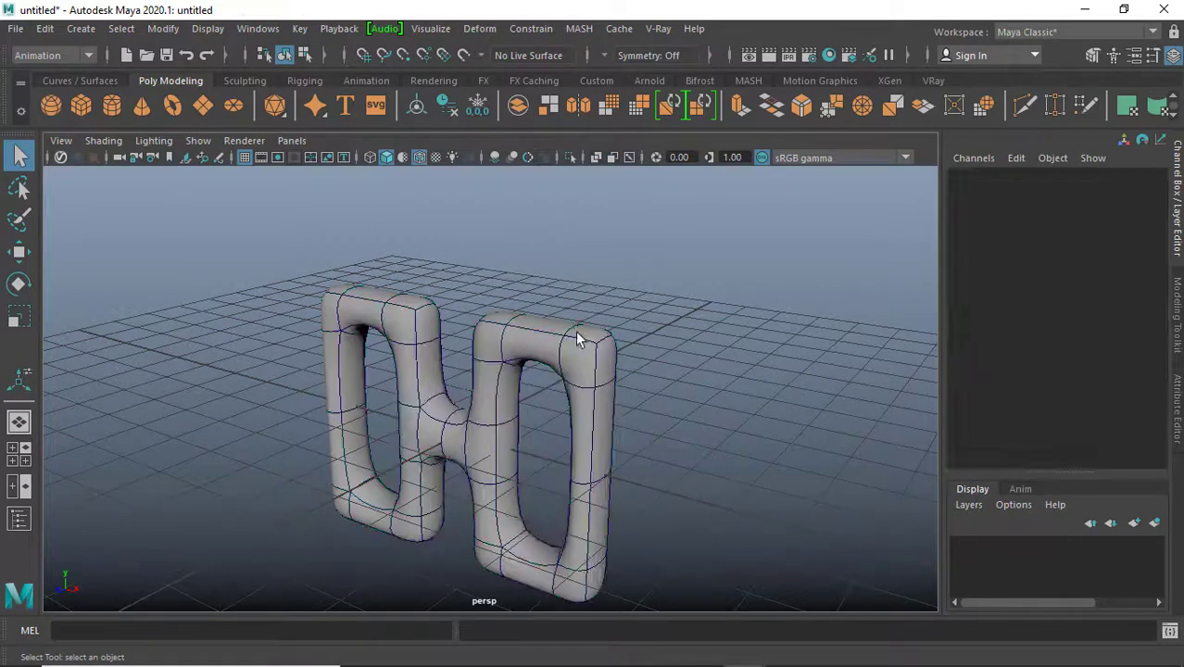
{"action": "left_click", "coordinate": [593, 347]}
{"action": "key", "text": "1"}
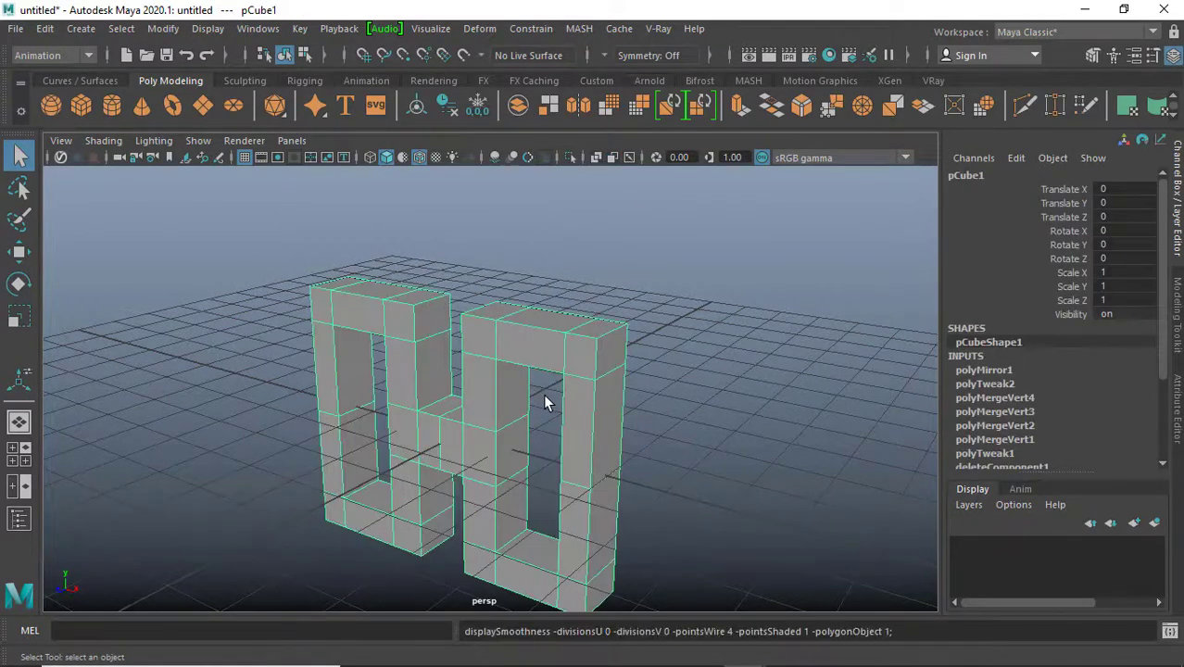
{"action": "right_click_drag", "start_coordinate": [497, 475], "coordinate": [431, 406], "text": "alt"}
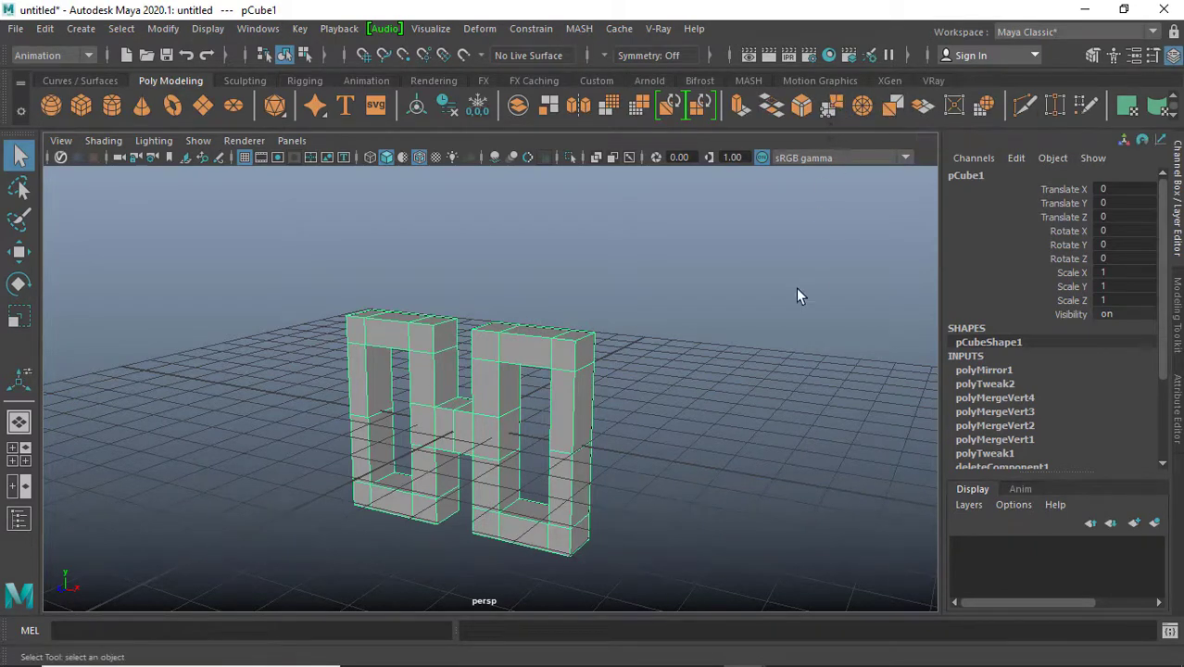
{"action": "mouse_move", "coordinate": [602, 338]}
{"action": "left_mouse_down", "text": "alt"}
{"action": "mouse_move", "coordinate": [679, 308]}
{"action": "mouse_move", "coordinate": [582, 330]}
{"action": "mouse_move", "coordinate": [372, 343]}
{"action": "mouse_move", "coordinate": [283, 391]}
{"action": "mouse_move", "coordinate": [369, 386]}
{"action": "mouse_move", "coordinate": [494, 352]}
{"action": "mouse_move", "coordinate": [496, 363]}
{"action": "mouse_move", "coordinate": [404, 312]}
{"action": "mouse_move", "coordinate": [568, 318]}
{"action": "mouse_move", "coordinate": [521, 343]}
{"action": "left_mouse_up", "text": "alt"}
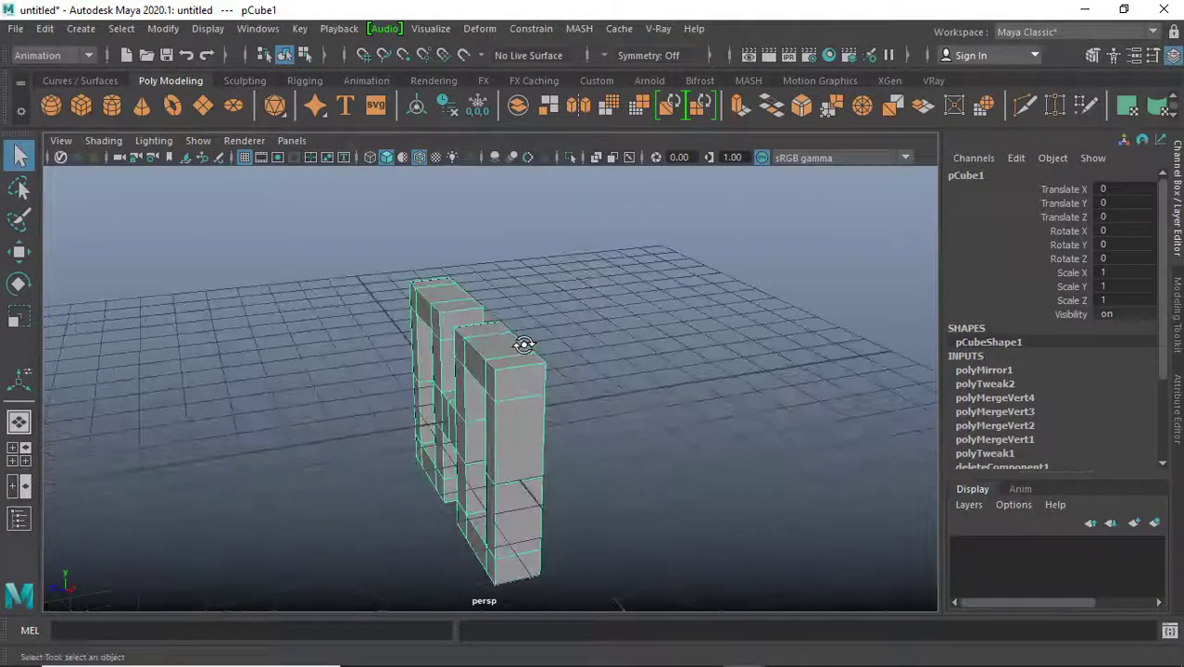
{"action": "right_click_drag", "start_coordinate": [531, 339], "coordinate": [587, 343], "text": "alt"}
{"action": "mouse_move", "coordinate": [587, 343]}
{"action": "left_mouse_down", "text": "alt"}
{"action": "mouse_move", "coordinate": [489, 325]}
{"action": "mouse_move", "coordinate": [511, 299]}
{"action": "mouse_move", "coordinate": [342, 315]}
{"action": "mouse_move", "coordinate": [387, 344]}
{"action": "mouse_move", "coordinate": [413, 344]}
{"action": "mouse_move", "coordinate": [353, 338]}
{"action": "left_mouse_up", "text": "alt"}
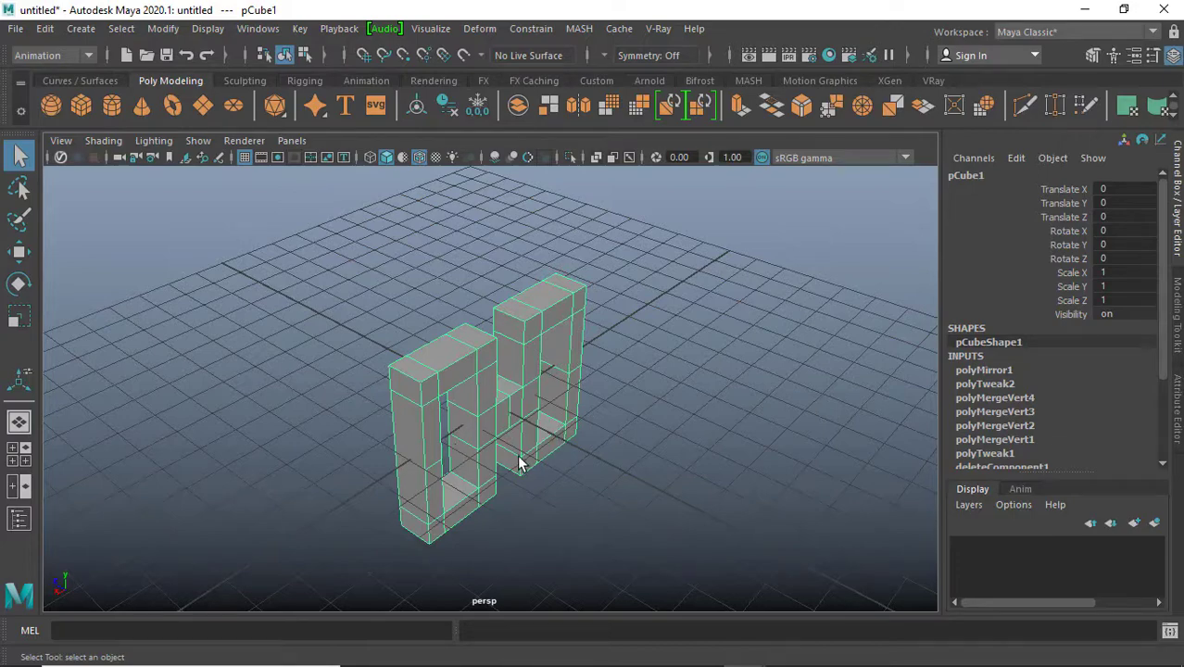
{"action": "mouse_move", "coordinate": [506, 454]}
{"action": "left_mouse_down", "text": "alt"}
{"action": "mouse_move", "coordinate": [529, 456]}
{"action": "mouse_move", "coordinate": [584, 423]}
{"action": "mouse_move", "coordinate": [726, 430]}
{"action": "mouse_move", "coordinate": [493, 423]}
{"action": "mouse_move", "coordinate": [370, 451]}
{"action": "mouse_move", "coordinate": [510, 436]}
{"action": "left_mouse_up", "text": "alt"}
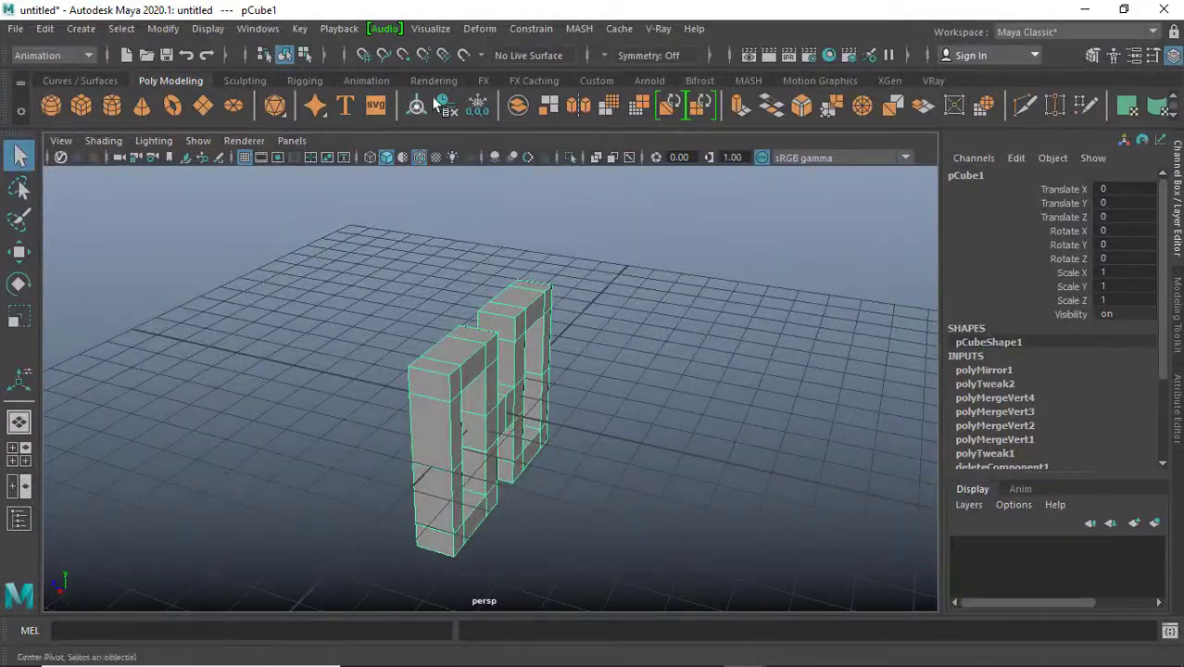